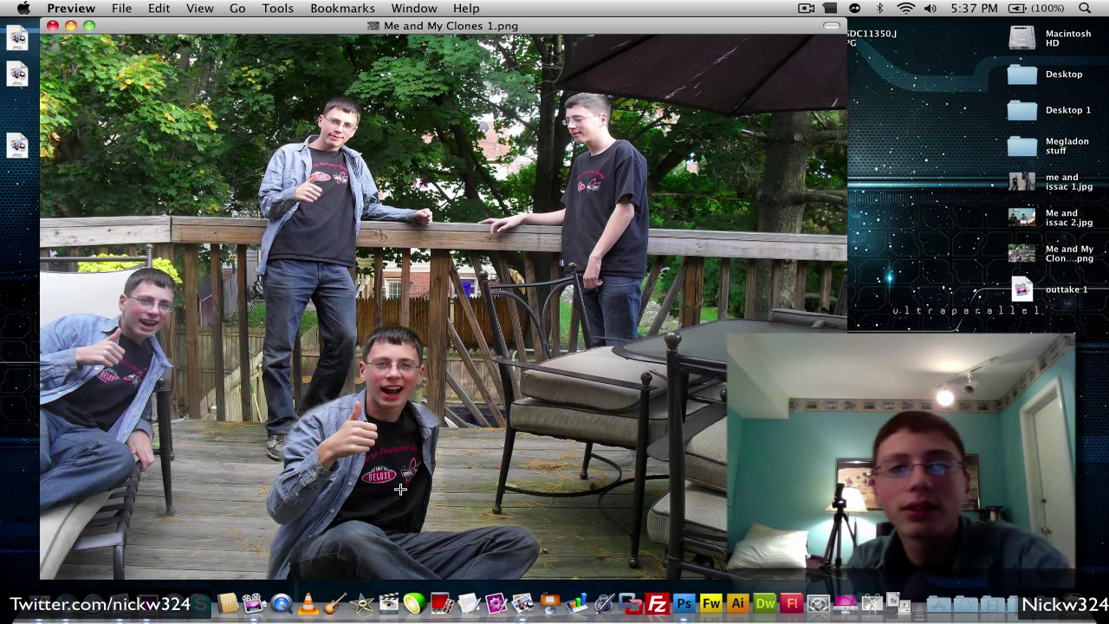
View the three finished clone composites one after another and close each of them
left_click(53, 26)
left_click(314, 192)
key("F9")
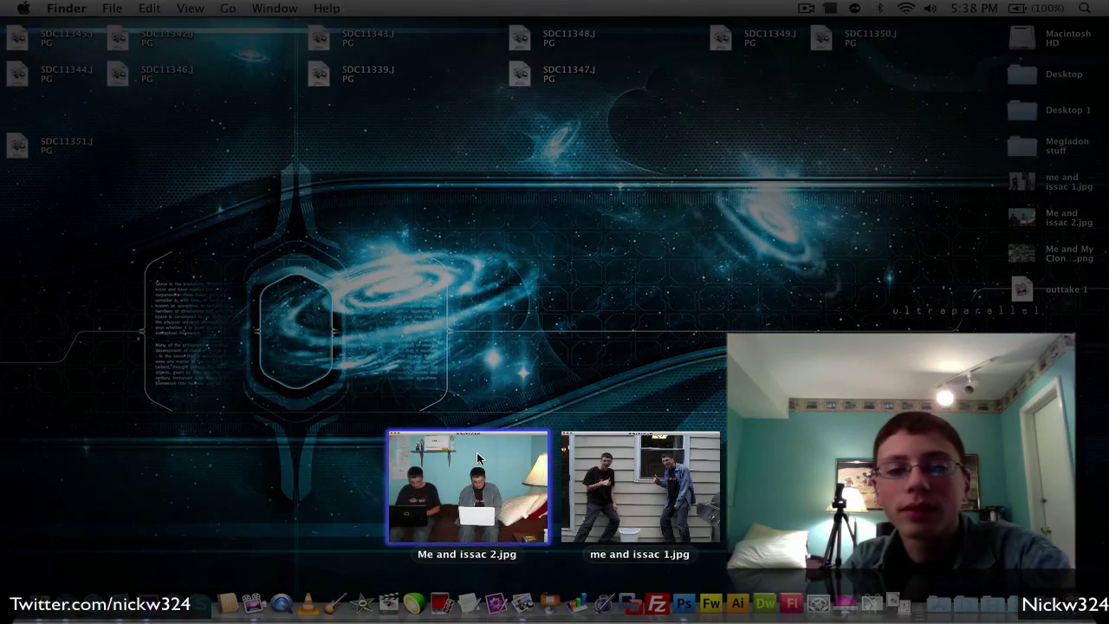
left_click(476, 457)
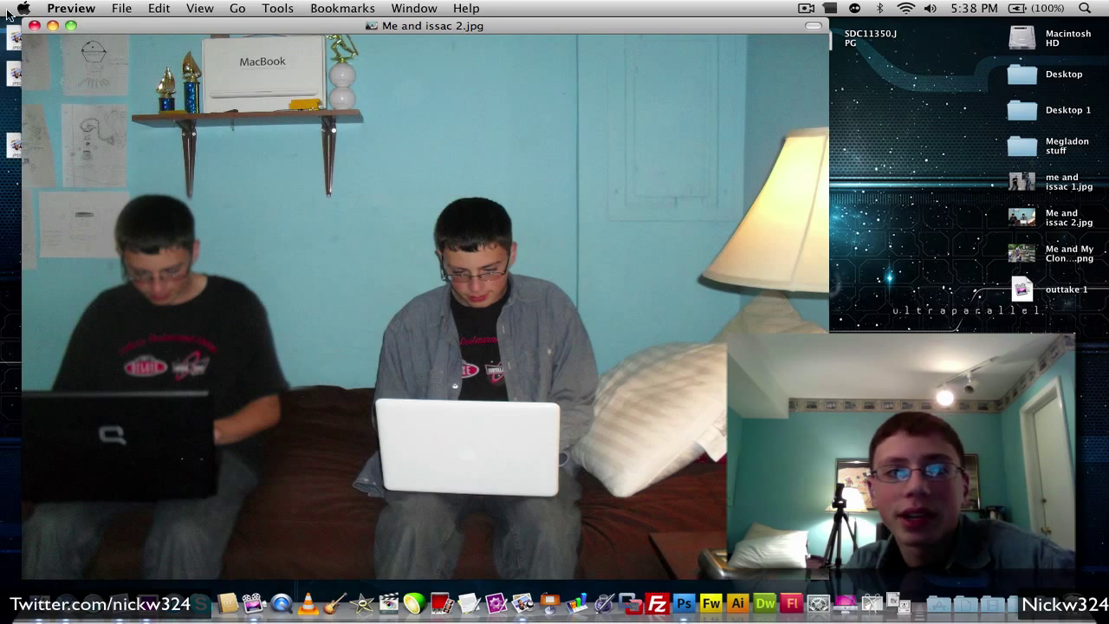
left_click(33, 25)
key("F10")
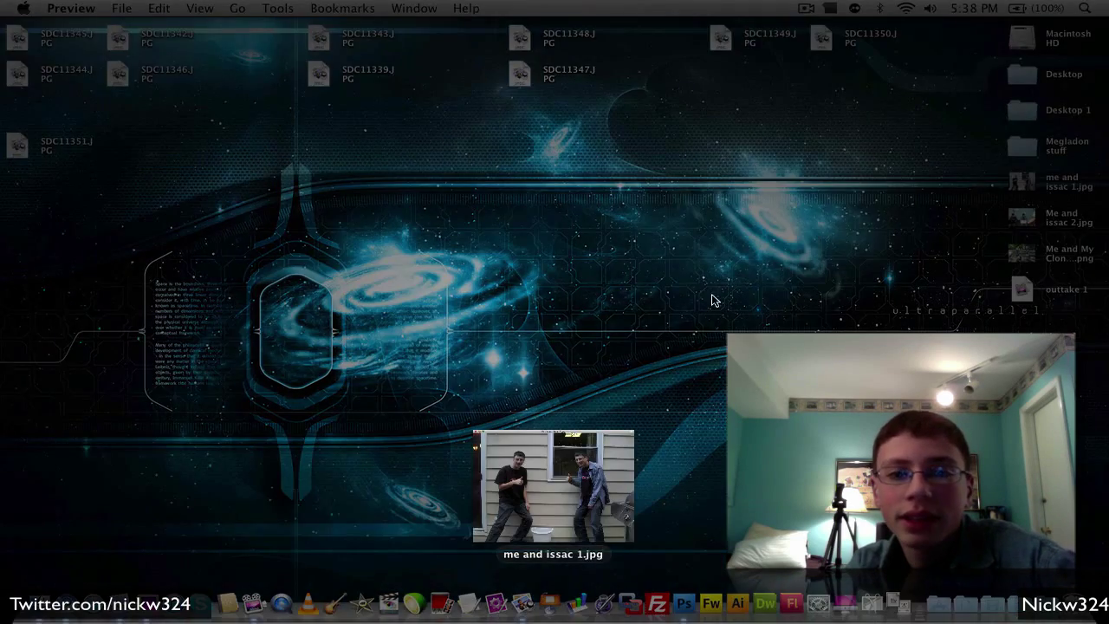
left_click(572, 459)
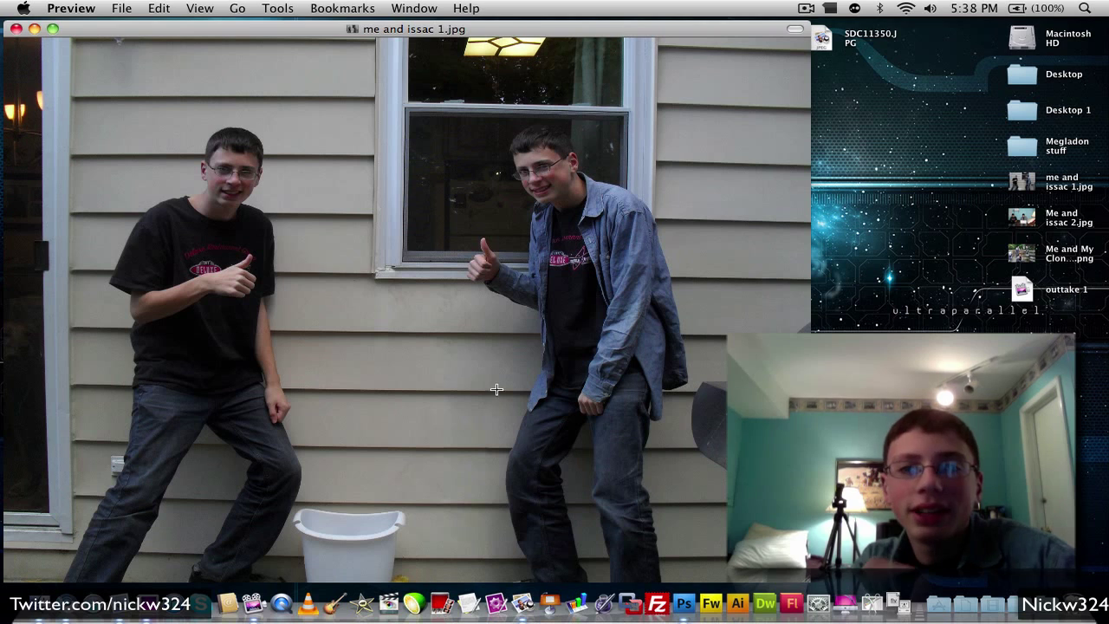
left_click(16, 29)
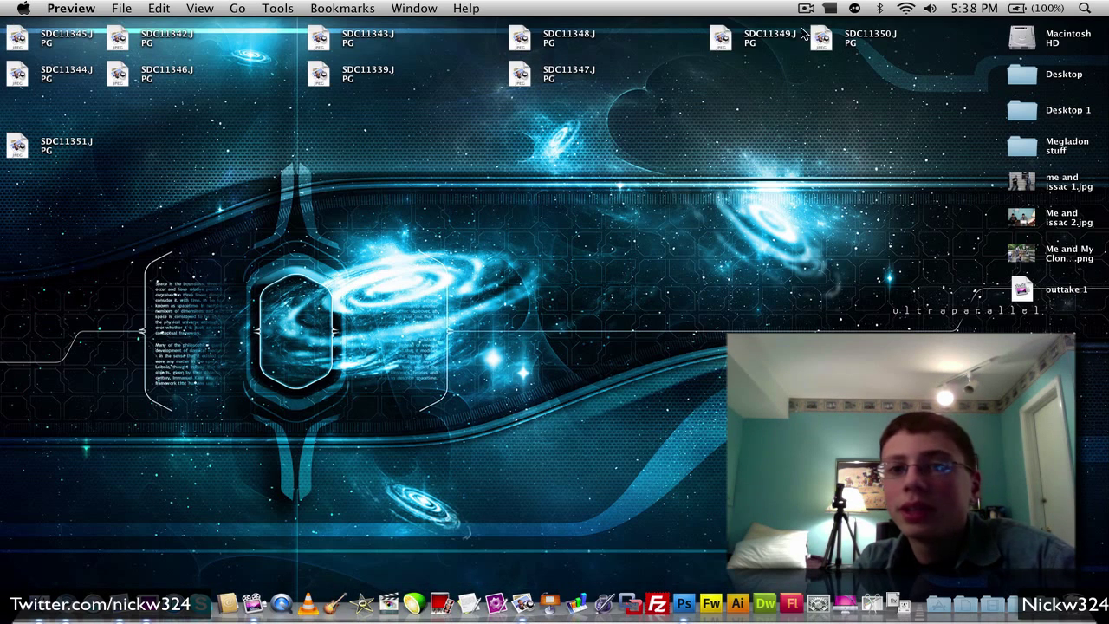
Preview source photos SDC11349.JPG, SDC11348.JPG and SDC11347.JPG, then the finished house-wall composite, closing each one
double_click(729, 40)
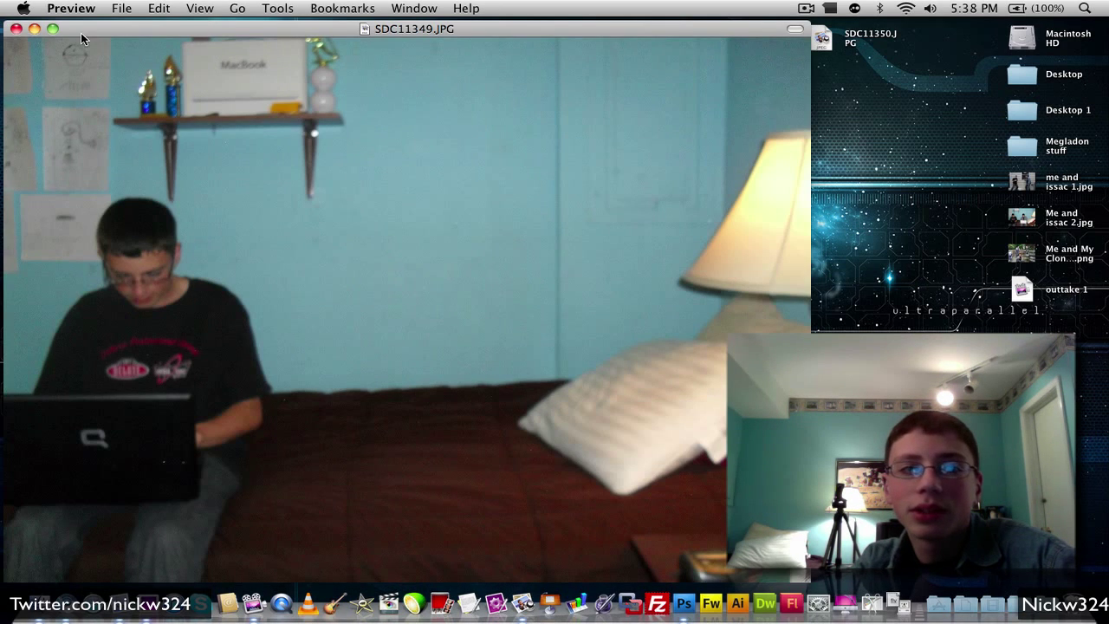
left_click(16, 28)
double_click(520, 36)
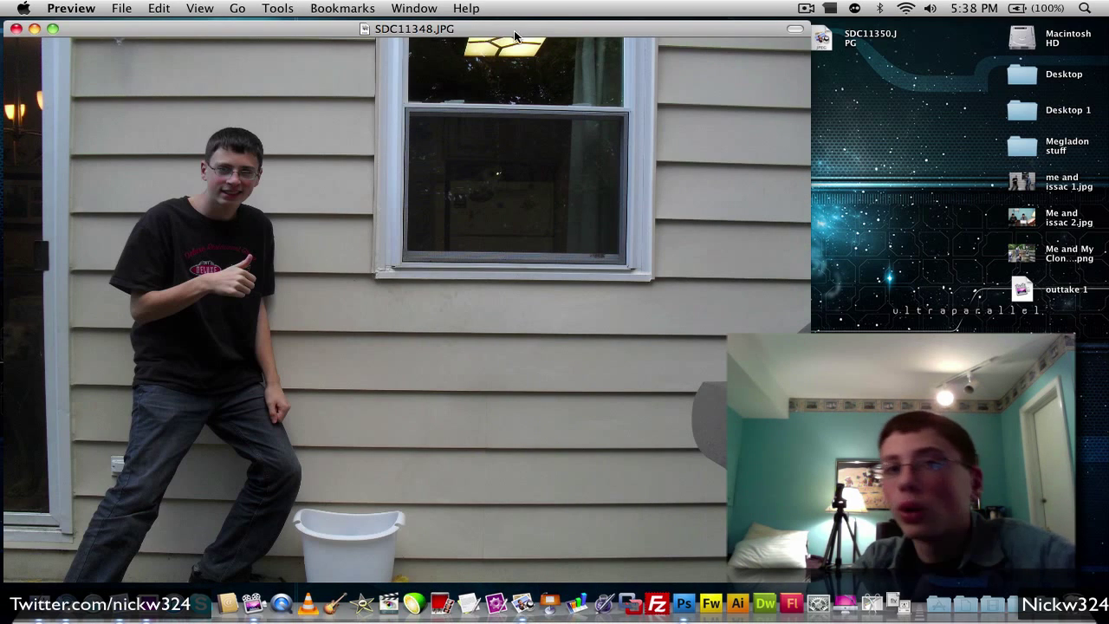
left_click(16, 29)
double_click(522, 75)
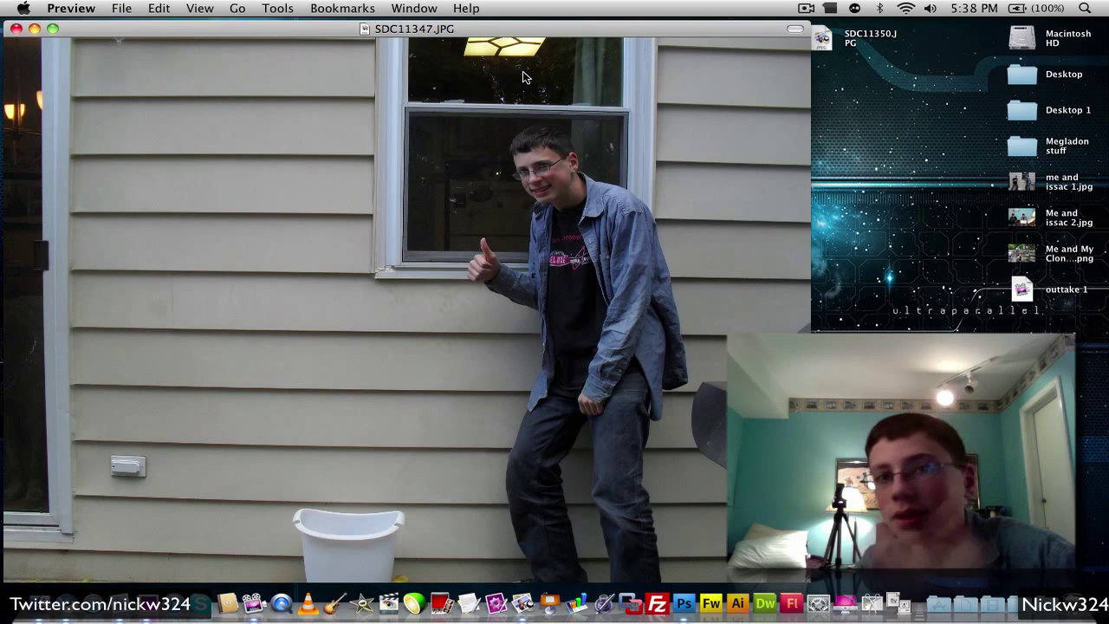
left_click(16, 29)
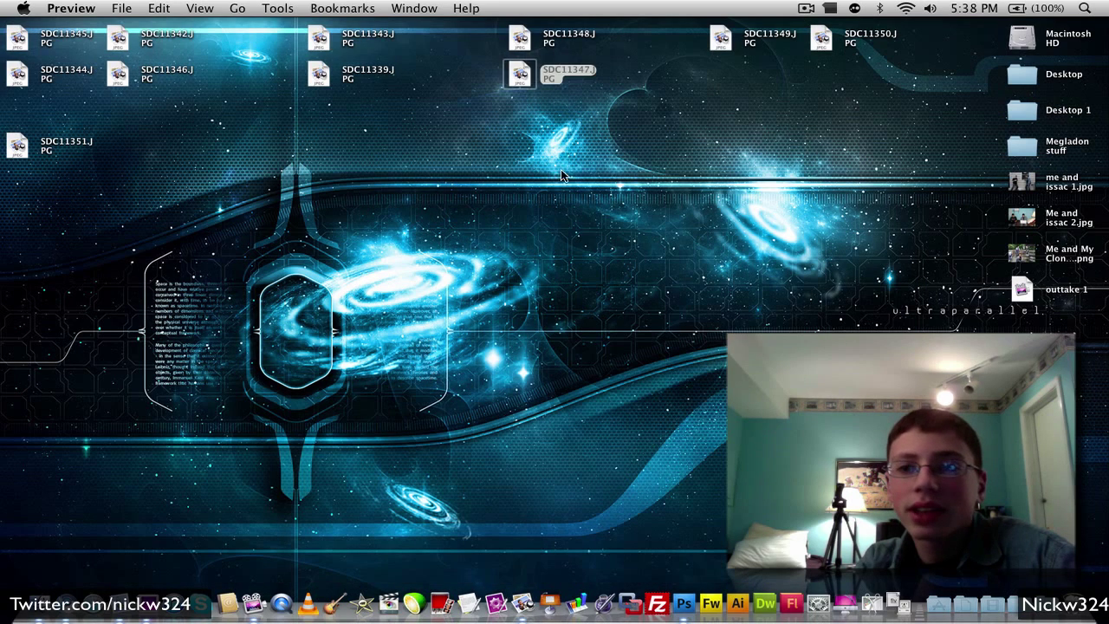
double_click(1022, 184)
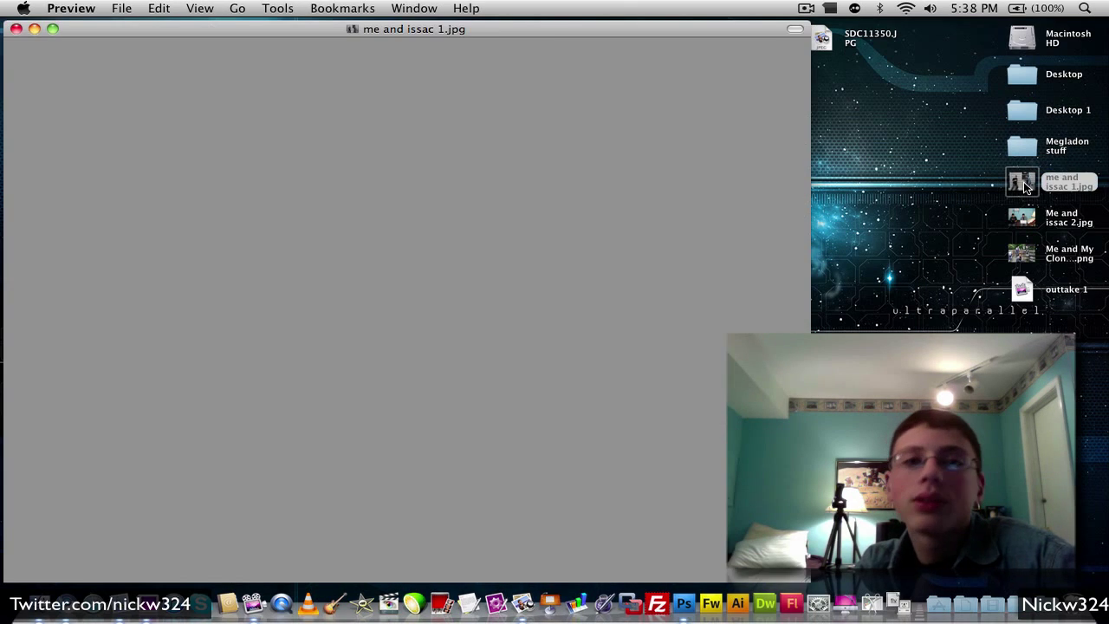
left_click(15, 30)
Open SDC11347.JPG and SDC11348.JPG in Photoshop and float SDC11348.JPG in its own window over the other
left_click_drag(539, 197, 522, 43)
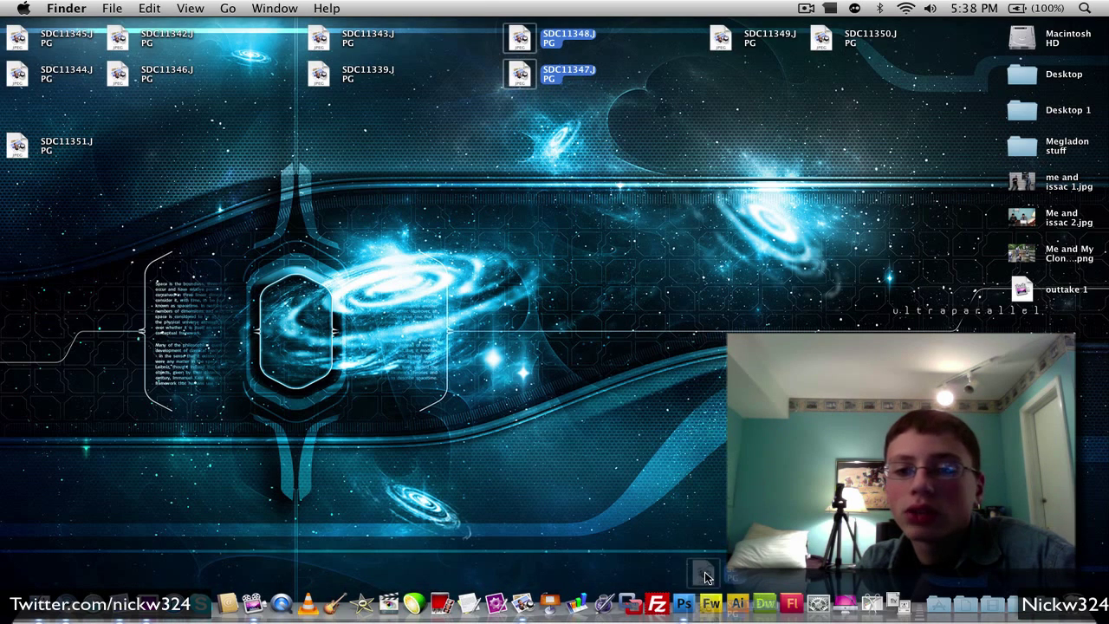
left_click(684, 604)
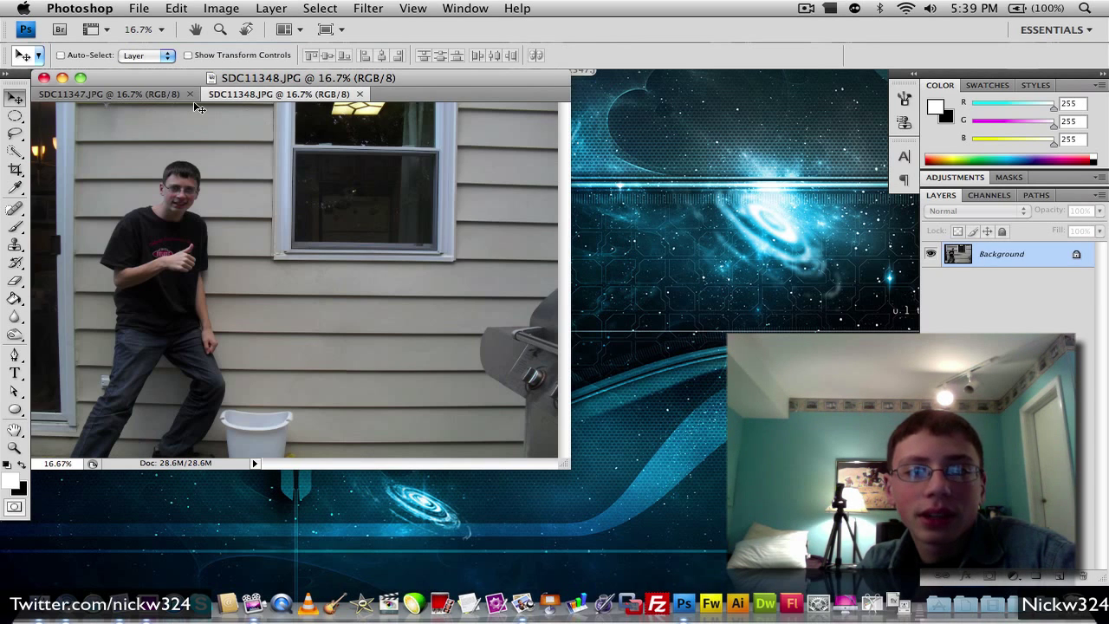
left_click_drag(260, 95, 368, 191)
left_click_drag(468, 230, 291, 124)
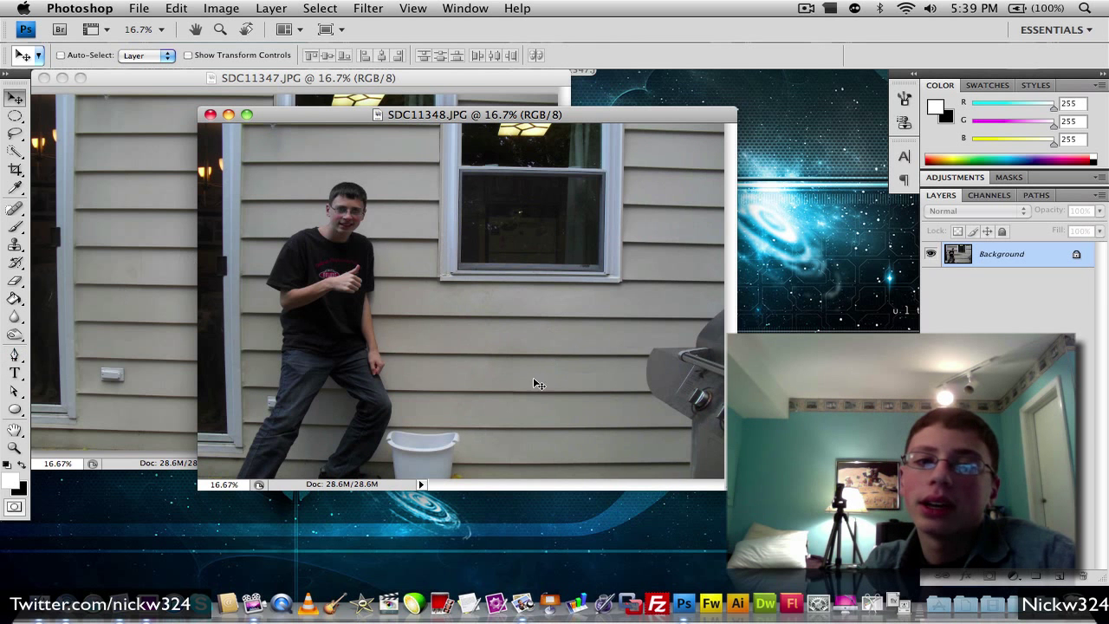
left_click_drag(394, 114, 302, 97)
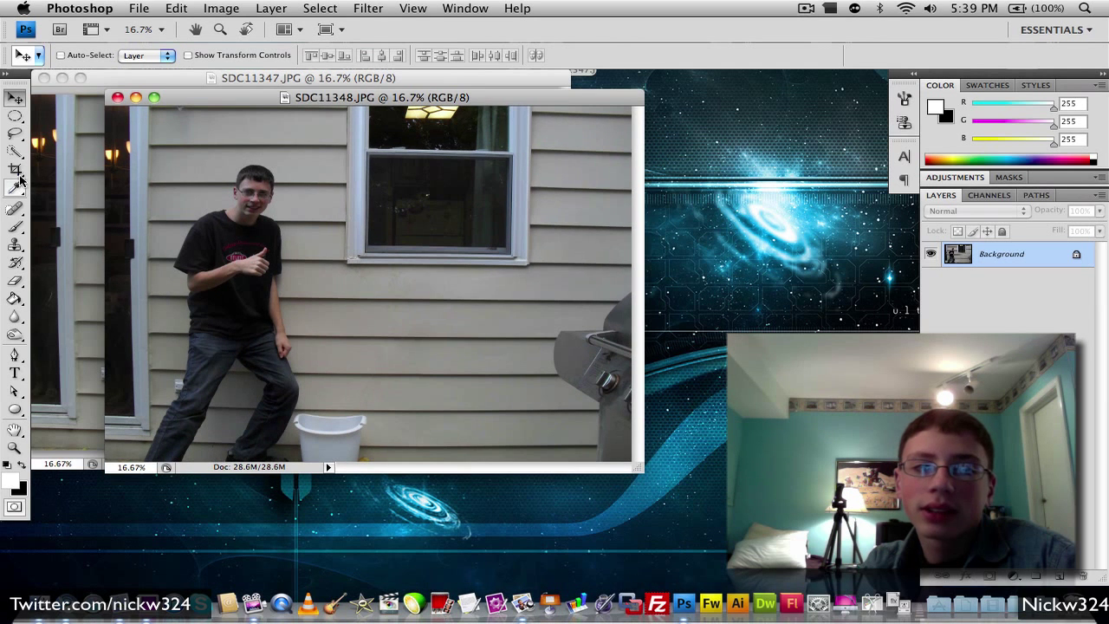
Crop SDC11348.JPG to the part with the person in the black T-shirt, cutting off the window and grill
left_click(16, 170)
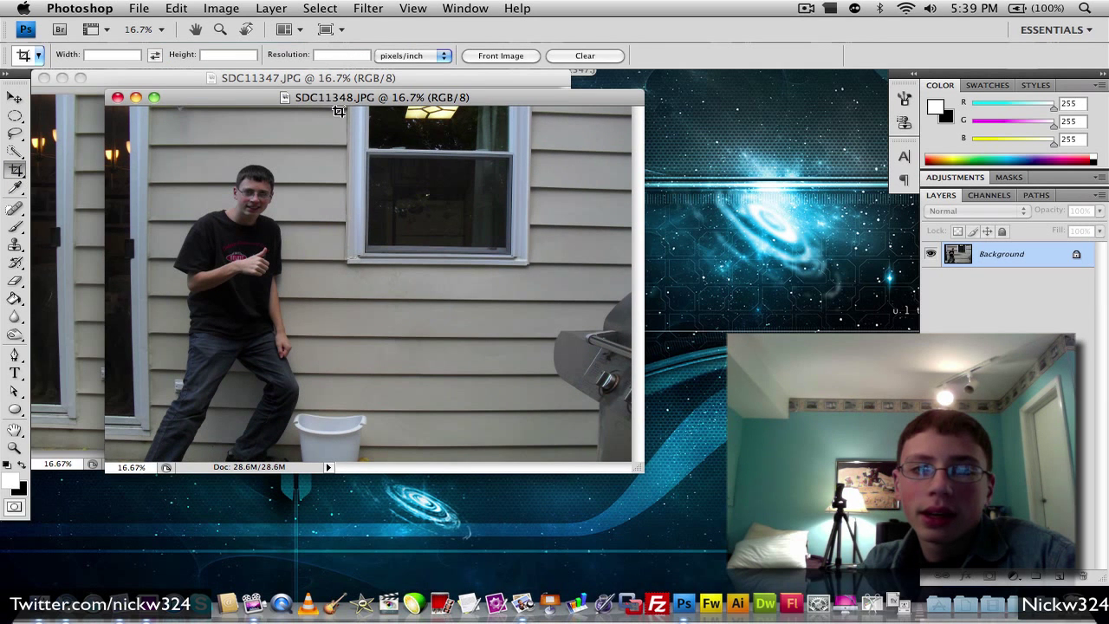
left_click_drag(343, 113, 70, 446)
key("Return")
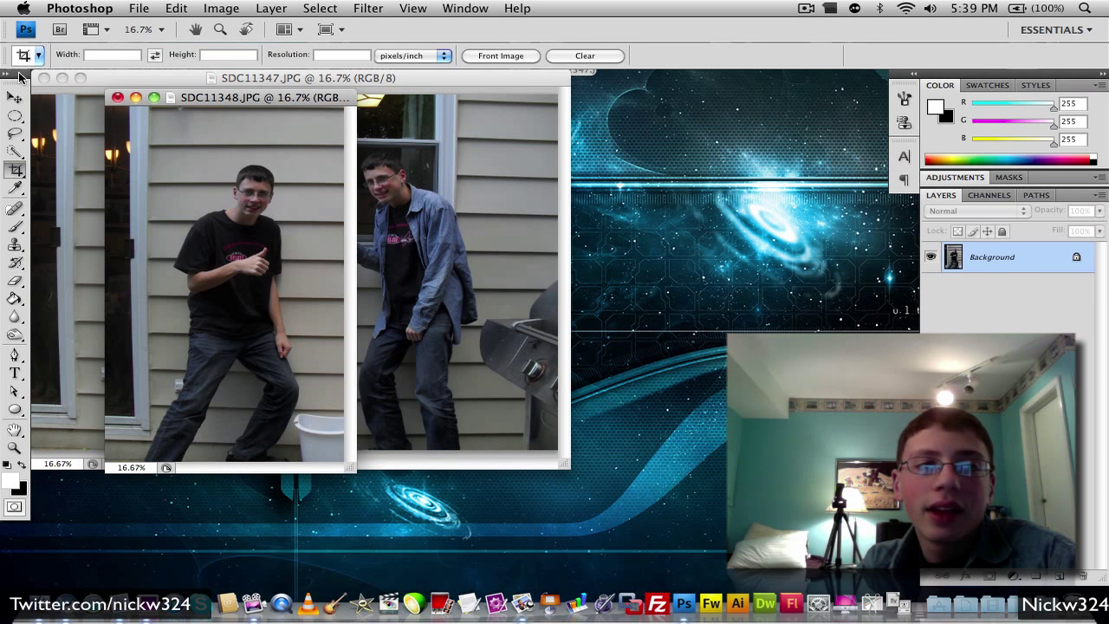
Move the cropped photo into SDC11347.JPG as a new layer and align it with the door and bucket in the background
left_click(15, 97)
left_click_drag(249, 102, 442, 115)
left_click_drag(301, 197, 189, 175)
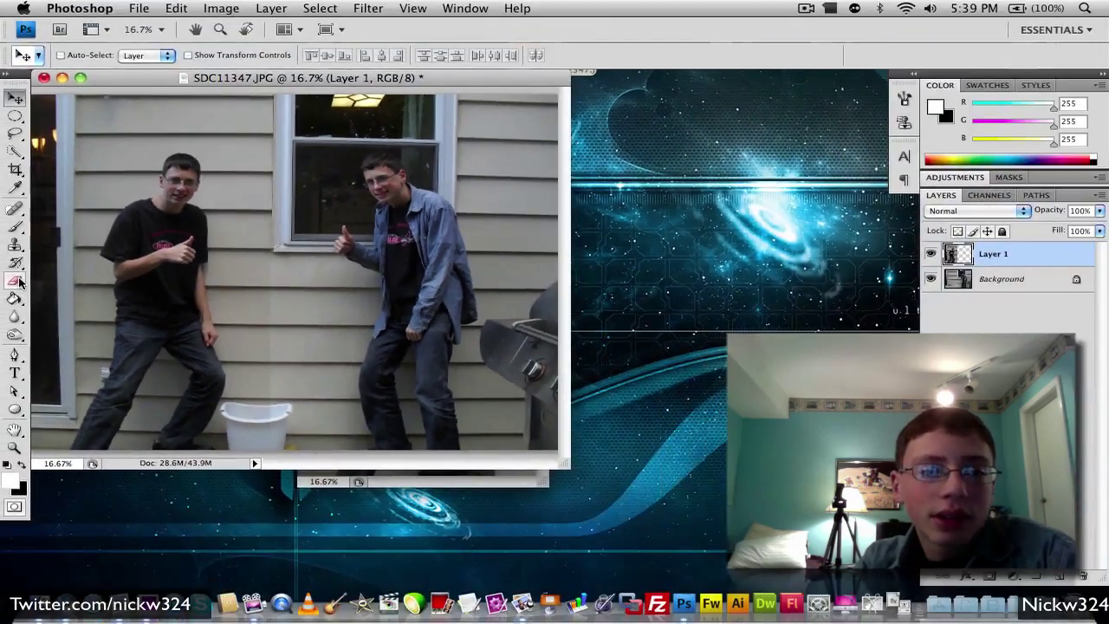
Switch to the Eraser tool and review its brush diameter and hardness settings
left_click(14, 280)
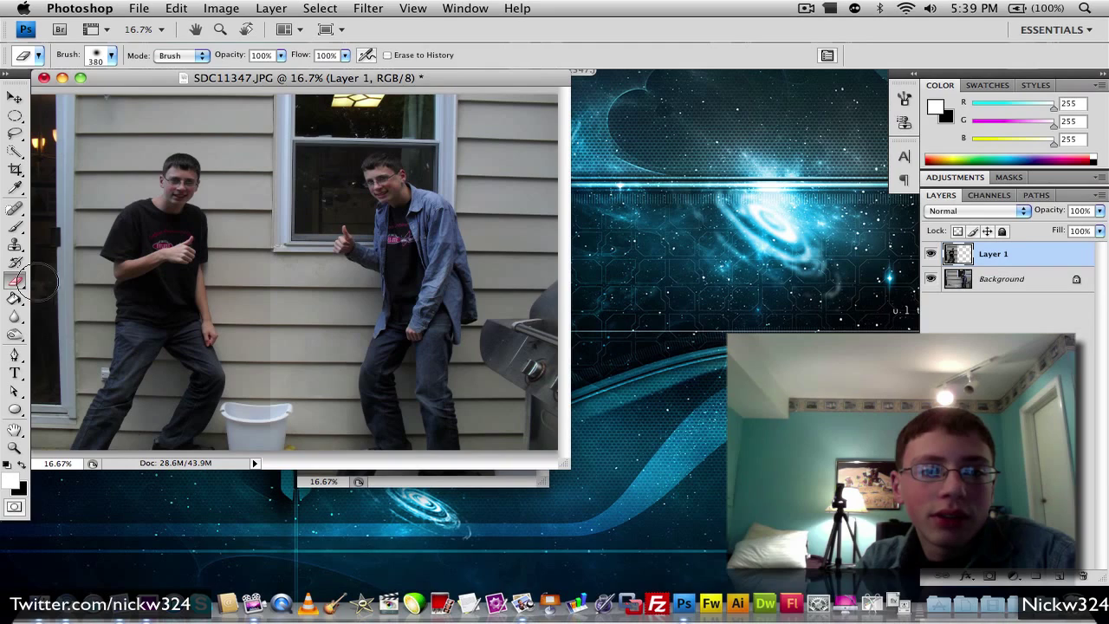
left_click(111, 54)
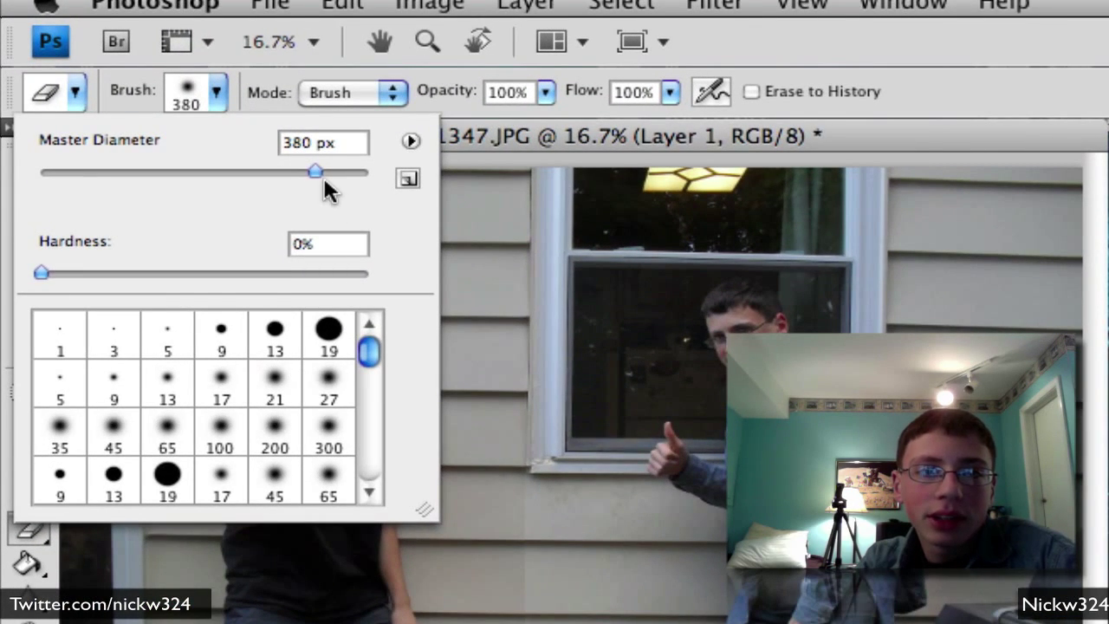
left_click(507, 157)
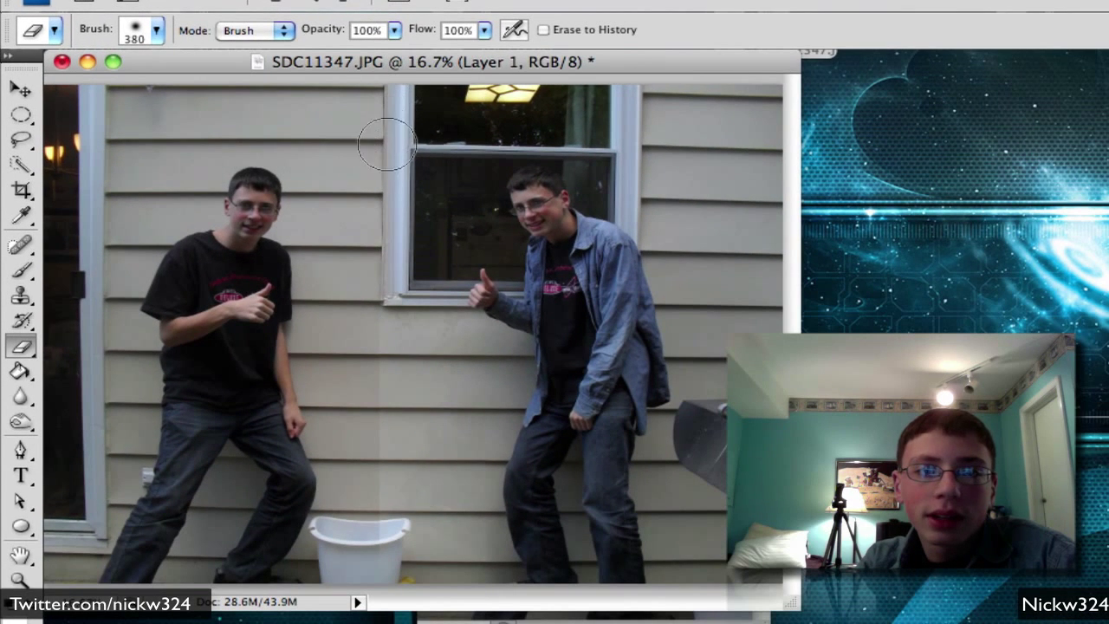
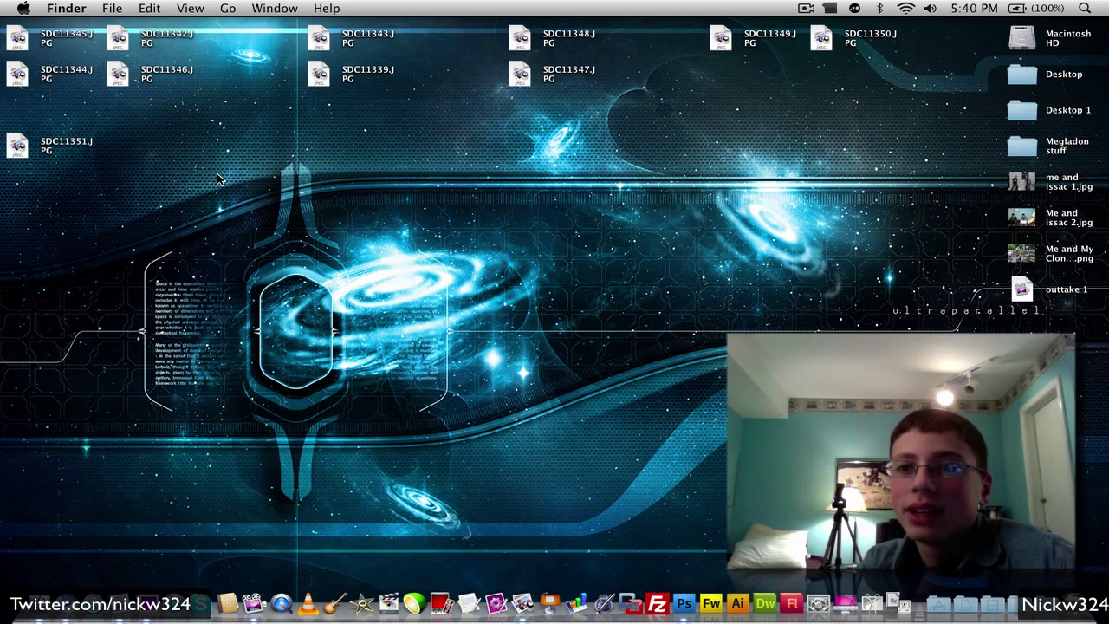
Preview the deck photos SDC11345.JPG, SDC11342.JPG and SDC11346.JPG to compare the poses
double_click(24, 45)
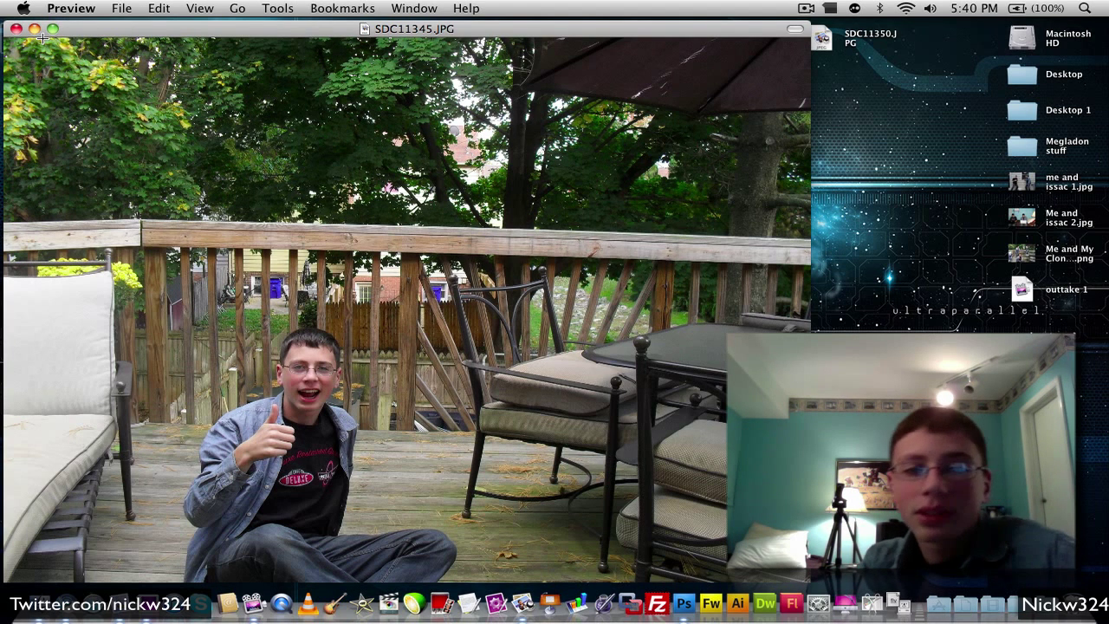
left_click_drag(26, 35, 142, 35)
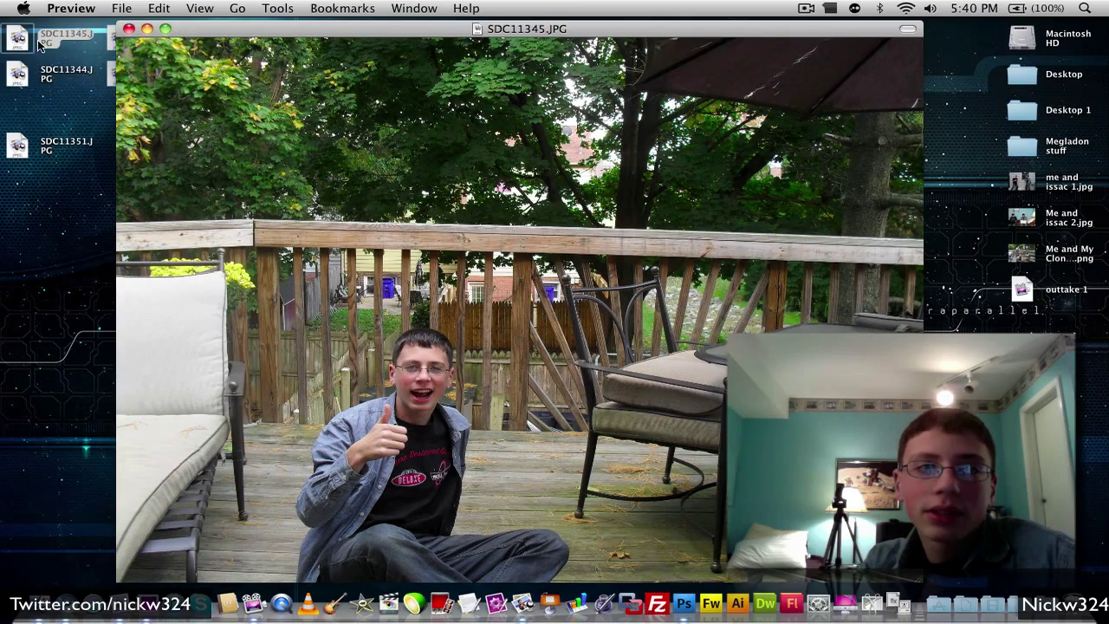
left_click(21, 69)
double_click(108, 40)
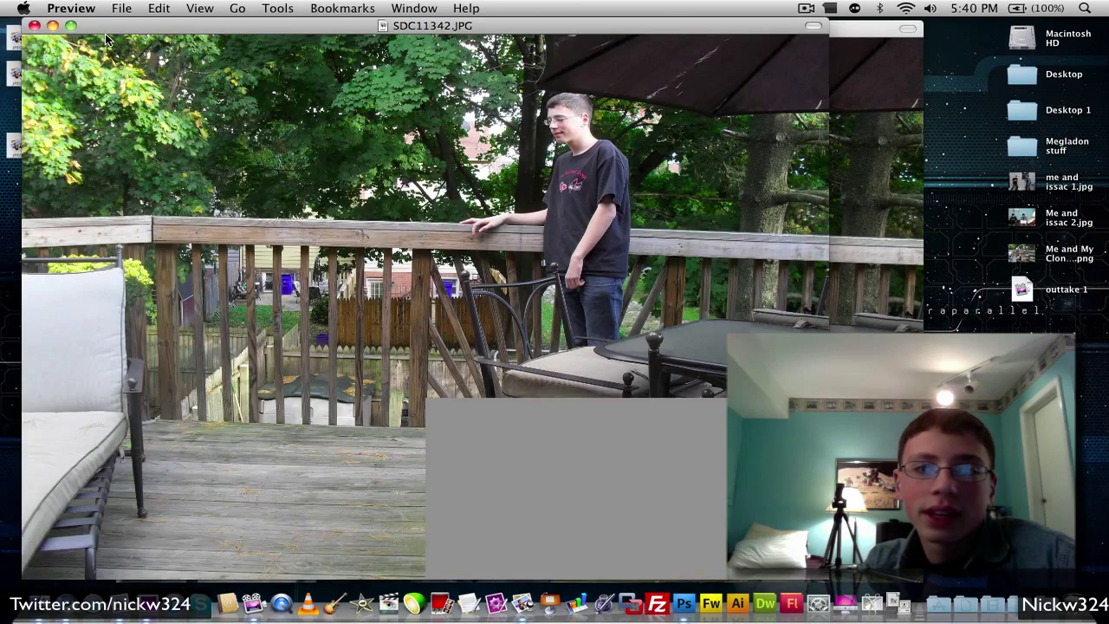
left_click(34, 26)
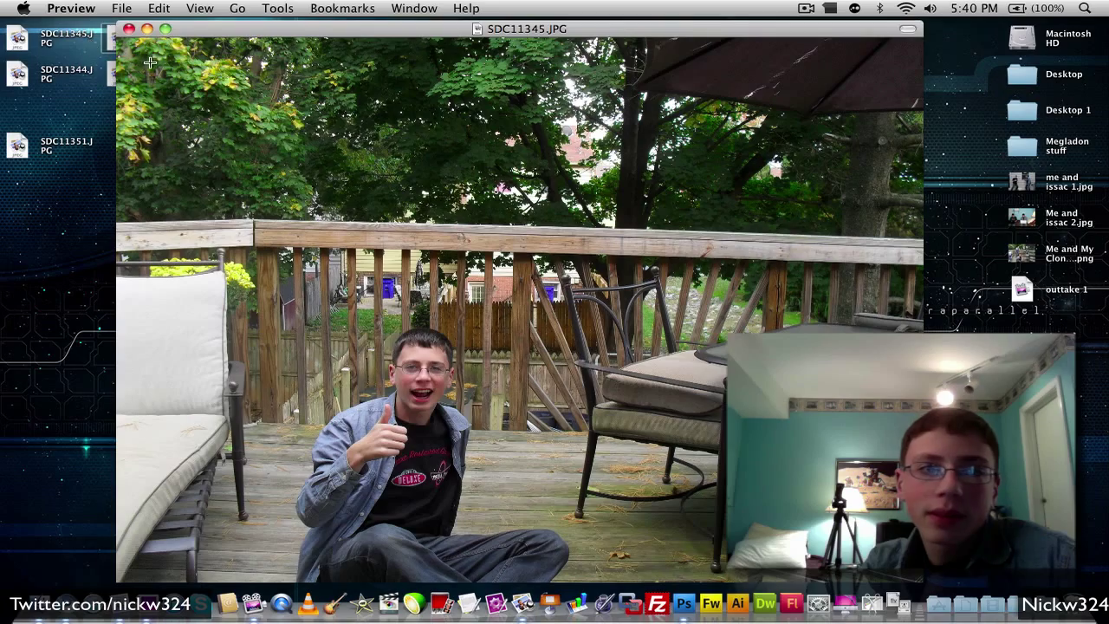
double_click(109, 76)
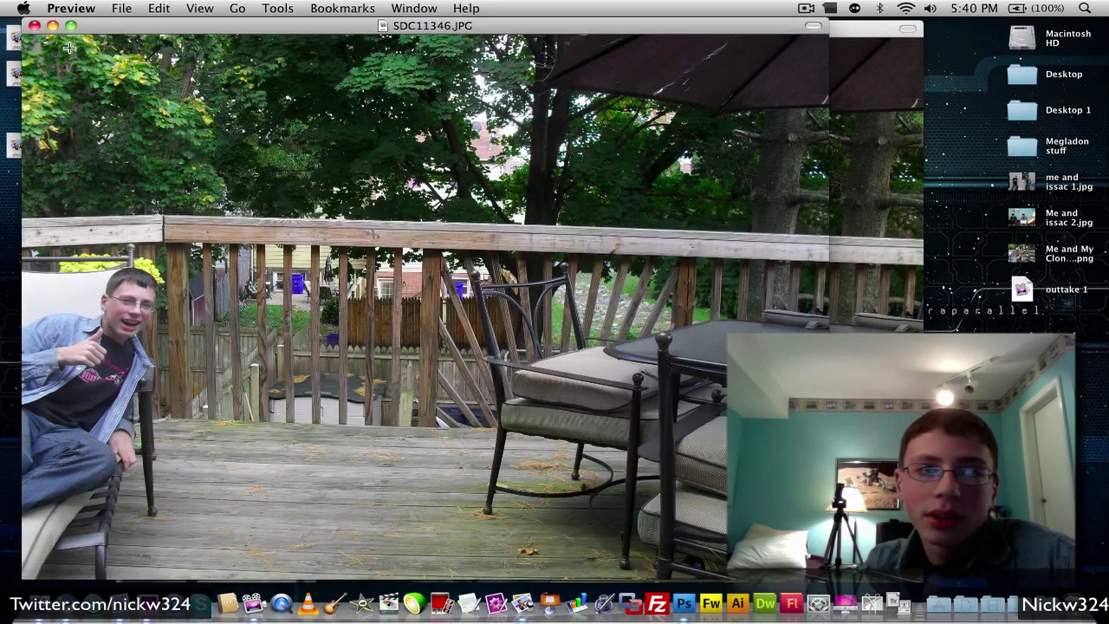
left_click(35, 26)
Move the SDC11345.JPG preview aside, view SDC11344.JPG, and close both photos
left_click_drag(318, 34, 324, 39)
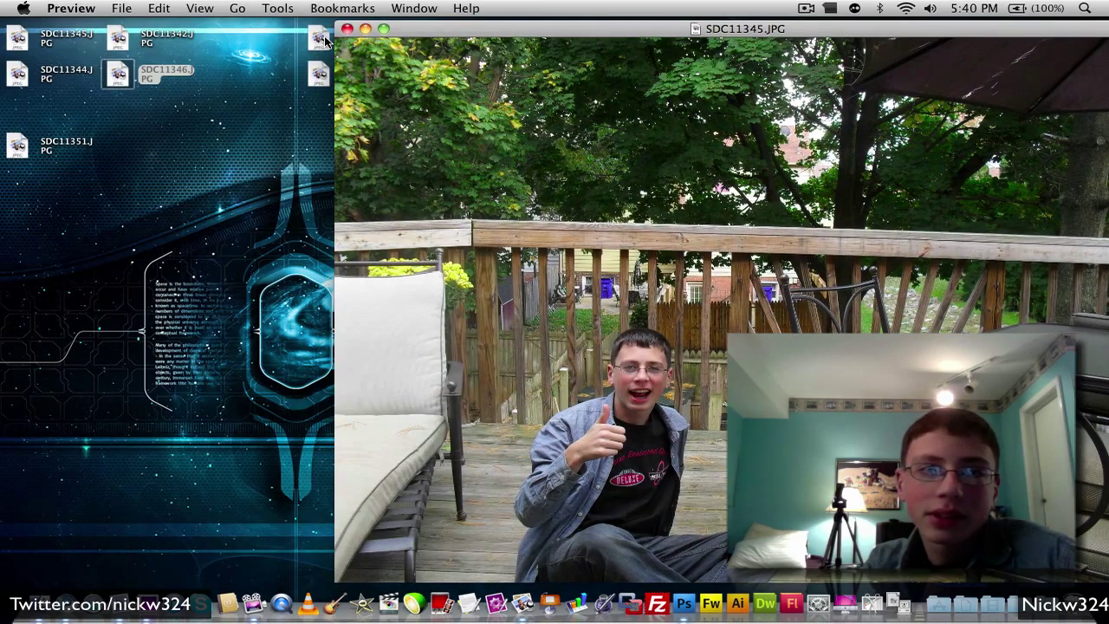
left_click(19, 41)
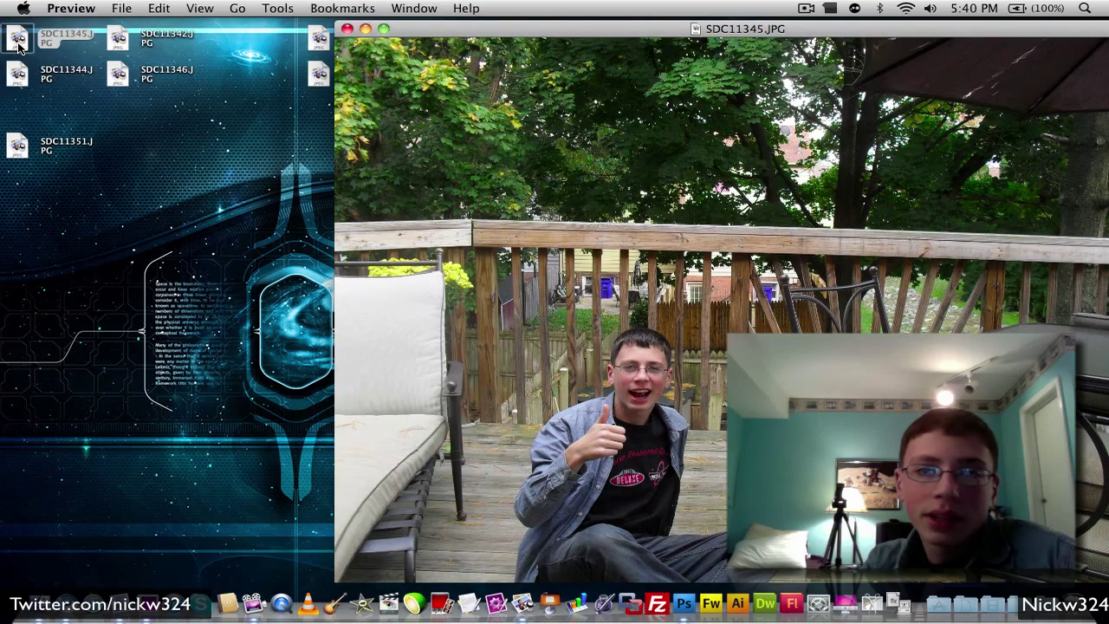
double_click(17, 75)
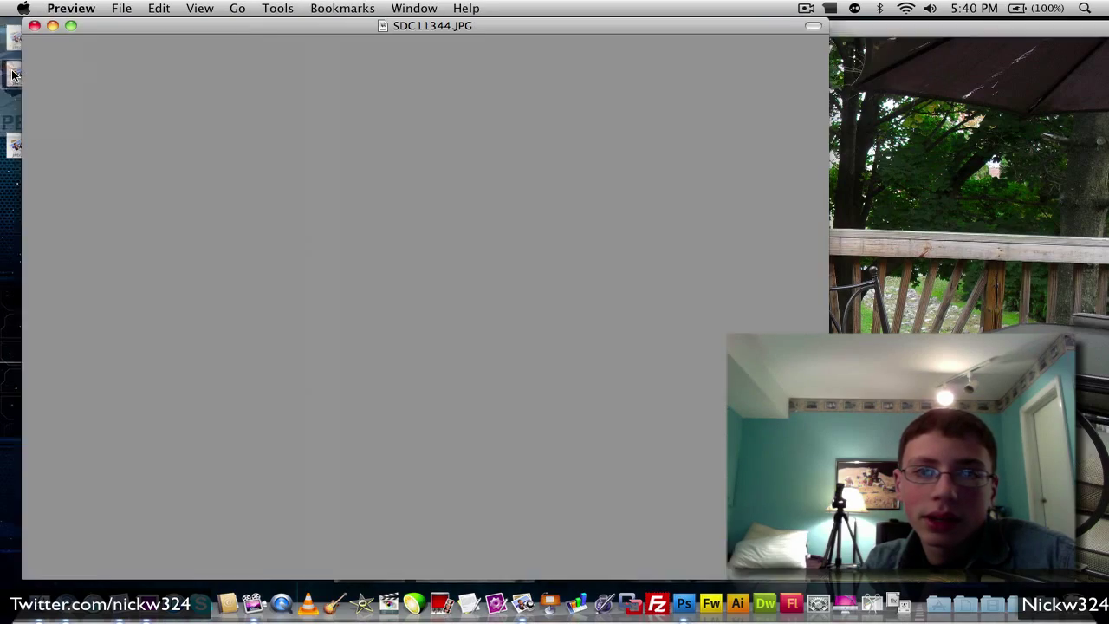
left_click(33, 26)
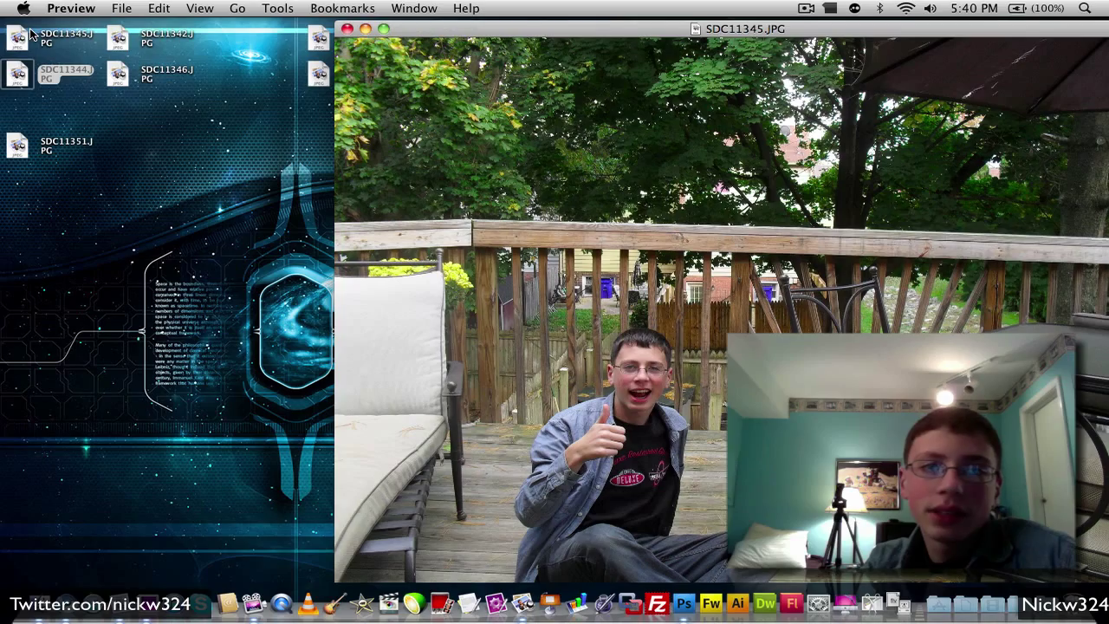
left_click(345, 29)
Open SDC11344.JPG and SDC11346.JPG in Photoshop and float SDC11346.JPG in its own window
left_click_drag(167, 103, 53, 73)
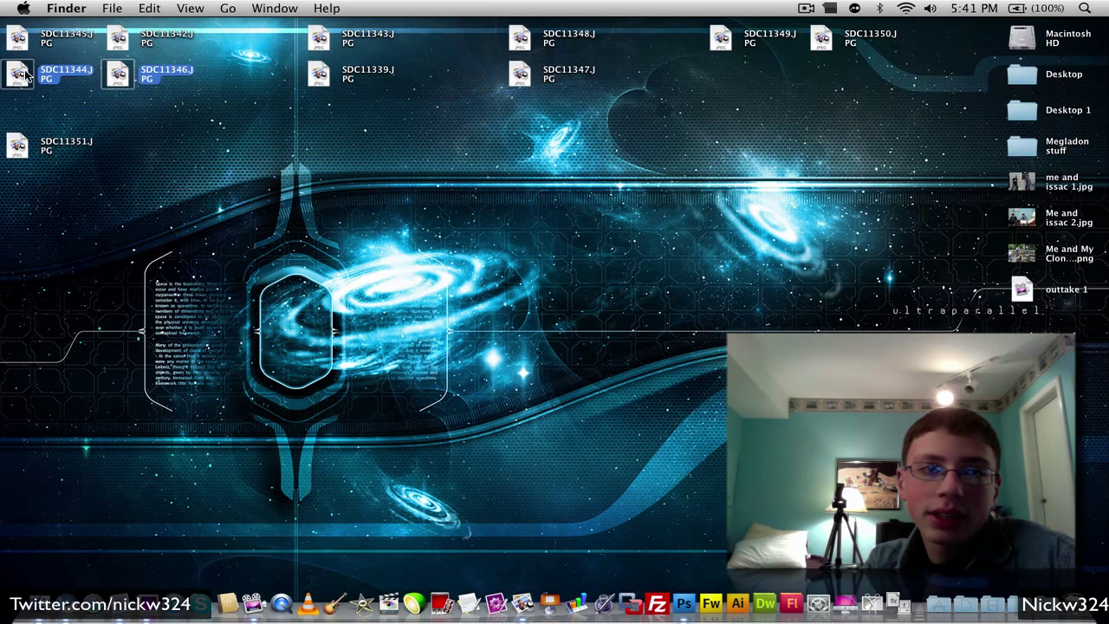
left_click(683, 603)
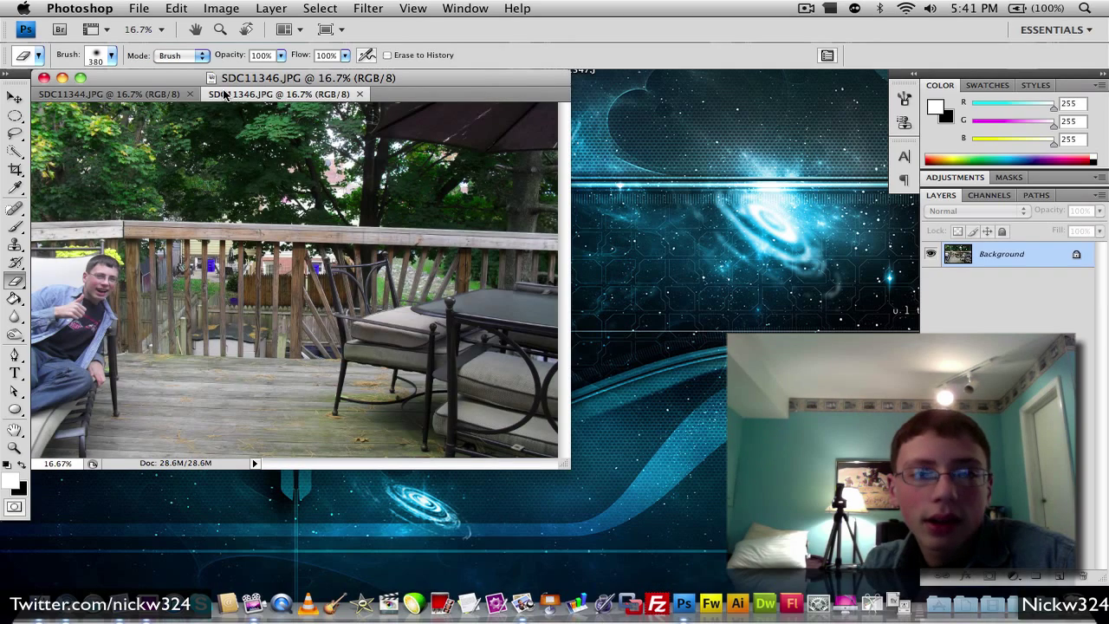
left_click_drag(224, 93, 306, 192)
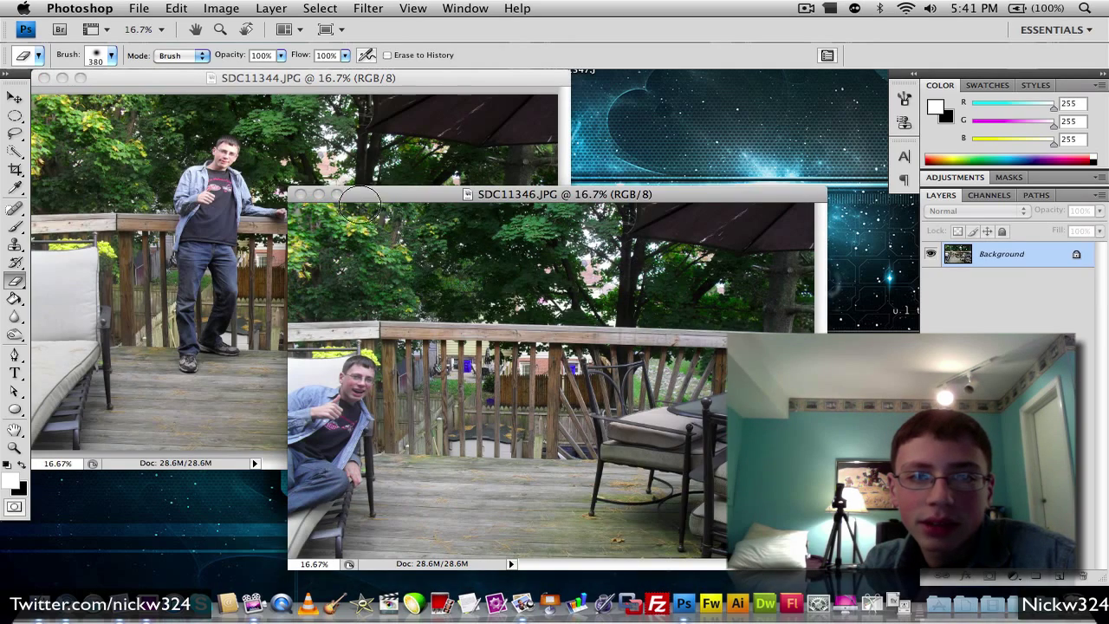
Close SDC11346.JPG and open SDC11345.JPG in Photoshop alongside SDC11344.JPG
left_click(306, 192)
left_click(608, 195)
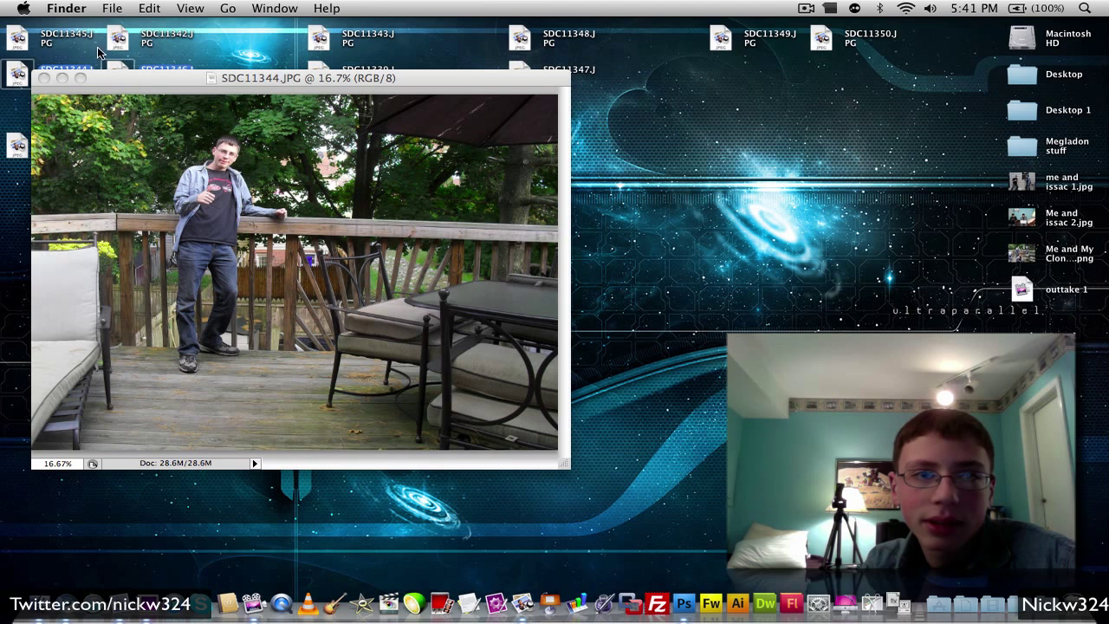
left_click_drag(117, 38, 685, 602)
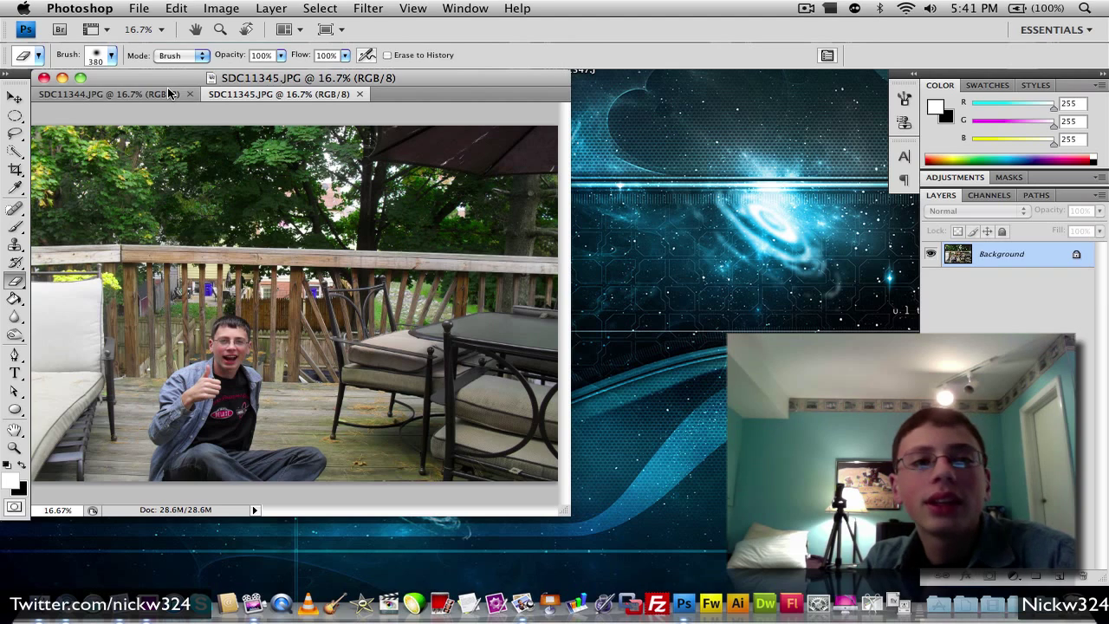
Float SDC11345.JPG in its own window over SDC11344.JPG, enlarge that window, and move it clear of the options bar
left_click(121, 93)
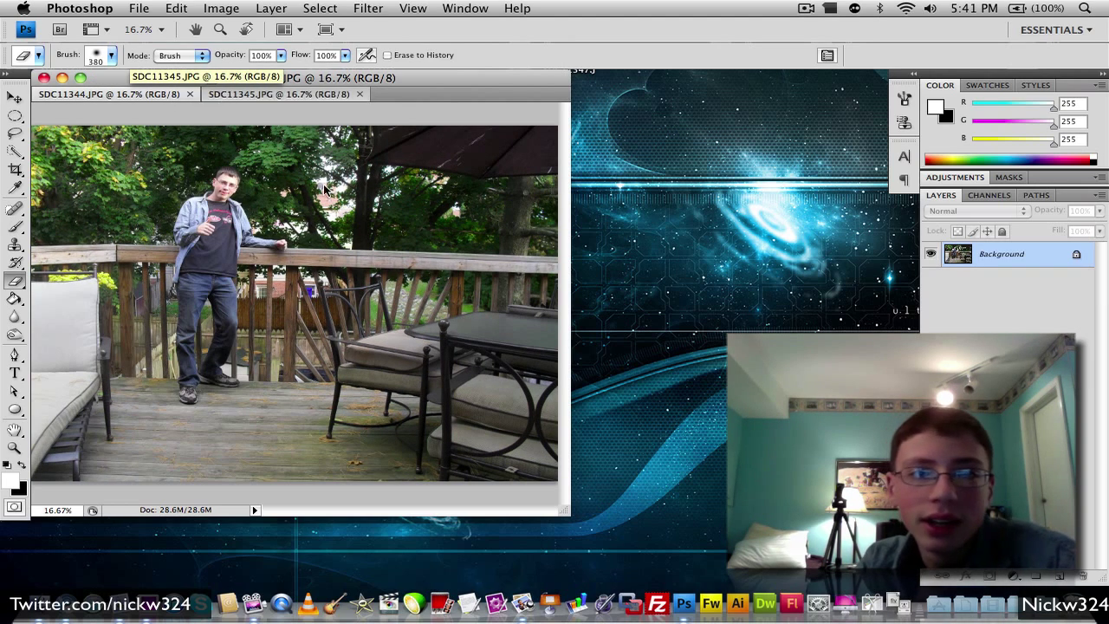
left_click_drag(221, 95, 248, 74)
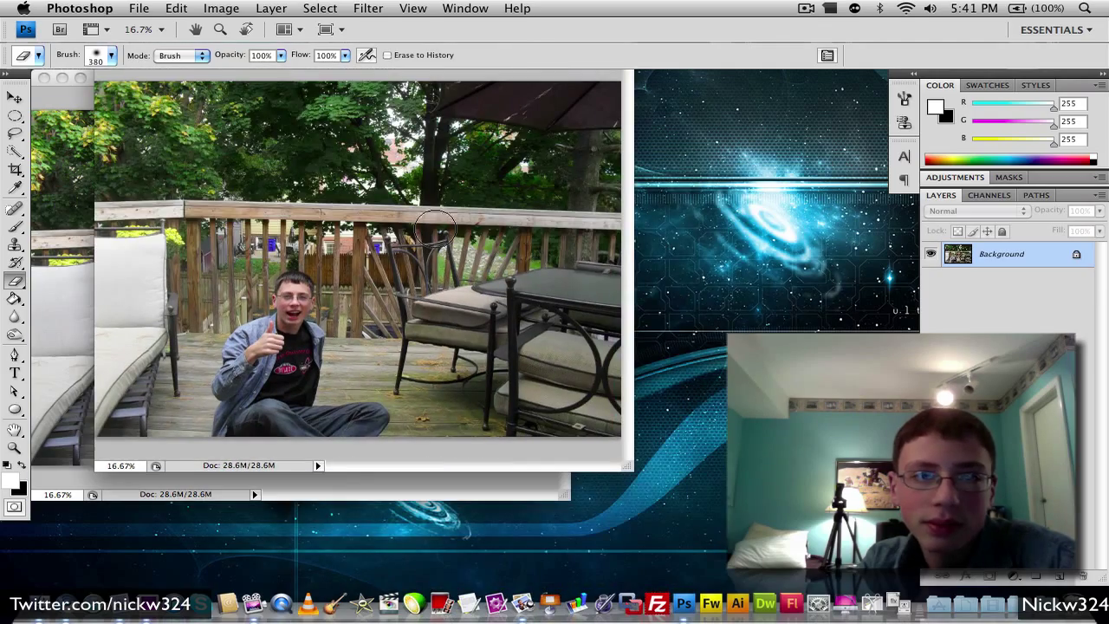
key("F10")
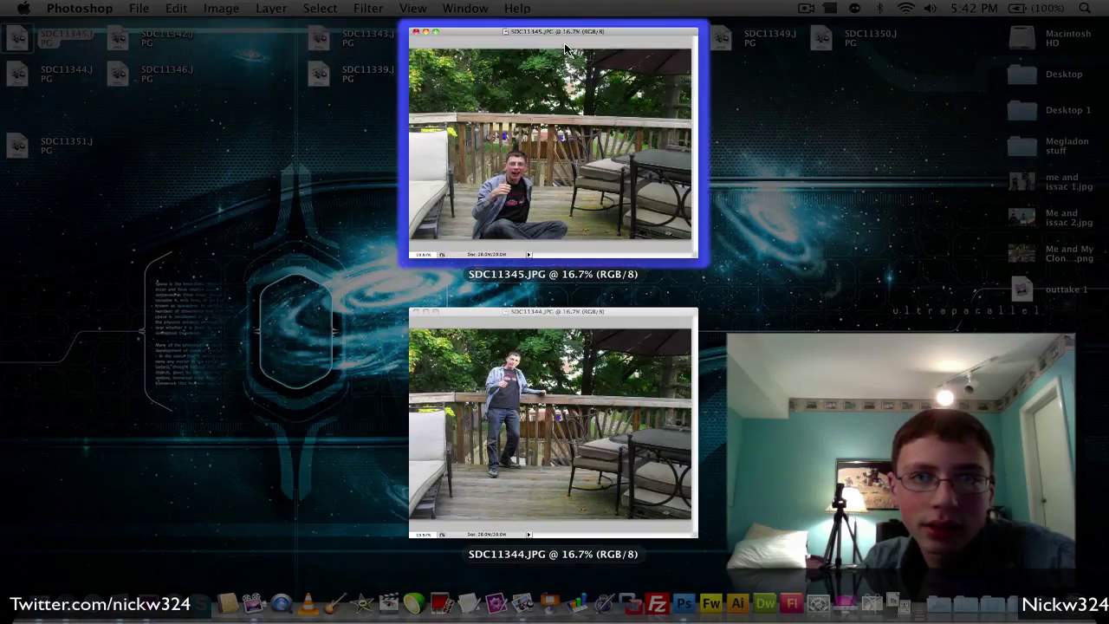
key("F10")
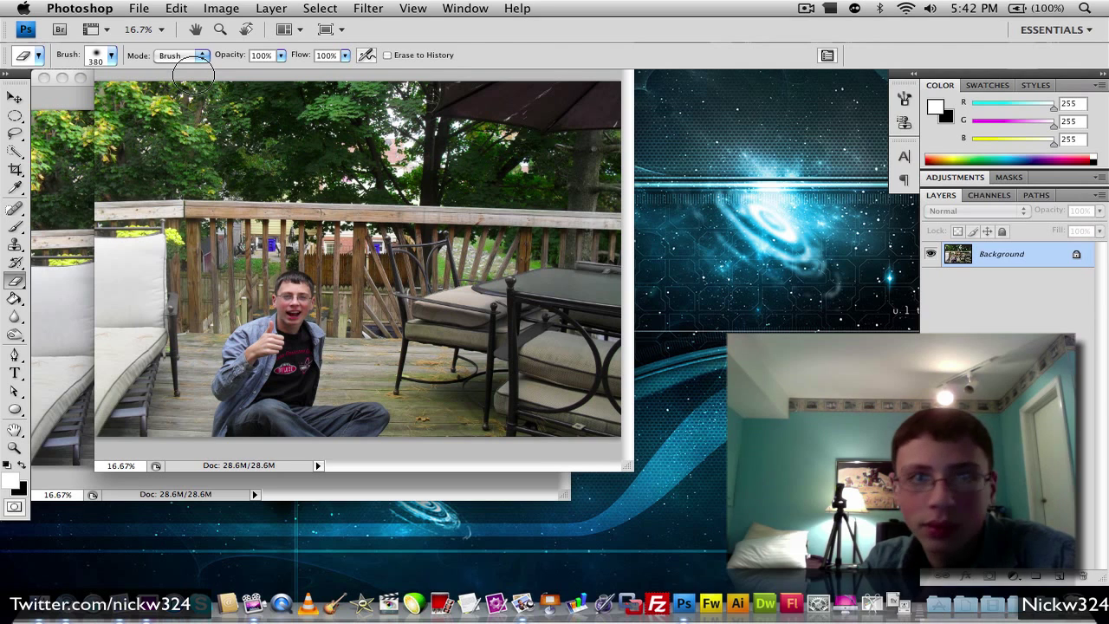
mouse_move(620, 471)
left_mouse_down()
mouse_move(730, 567)
mouse_move(799, 572)
left_mouse_up()
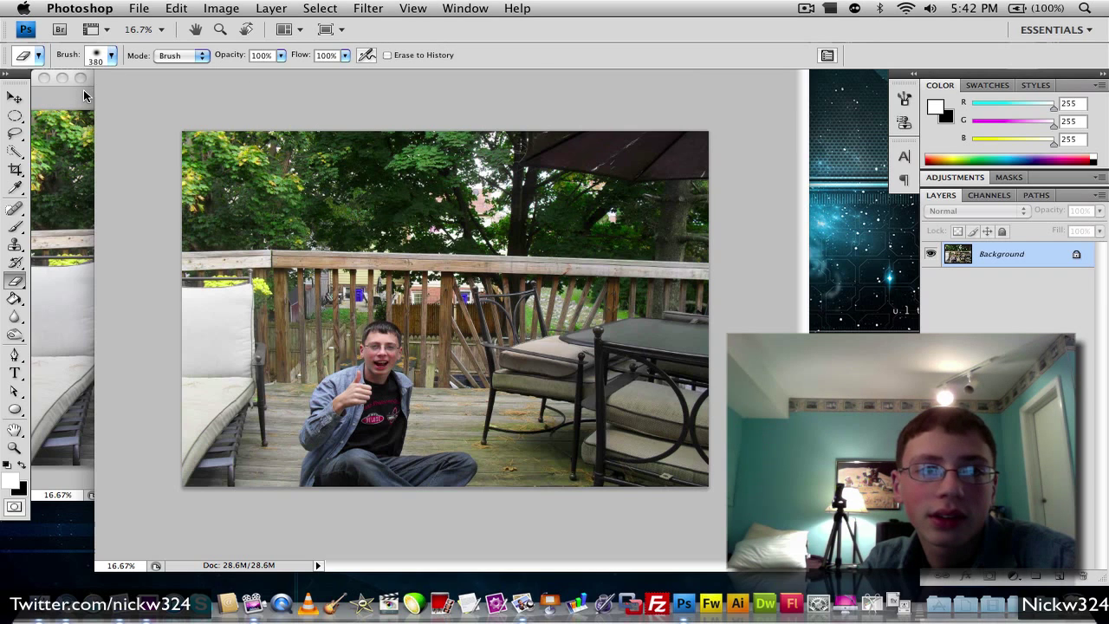
left_click(869, 246)
mouse_move(253, 48)
left_mouse_down()
mouse_move(286, 156)
mouse_move(285, 106)
left_mouse_up()
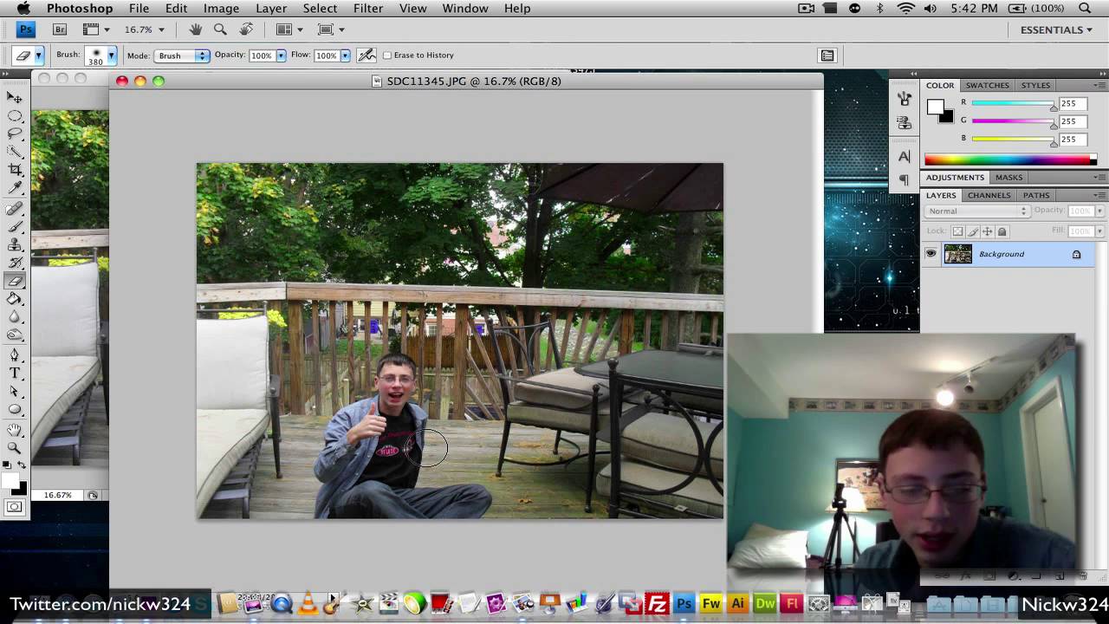
Draw a closed Pen tool path loosely around the seated person in SDC11345.JPG, running just outside the photo's lower edge
key("super+equal")
scroll(485, 467, "down", 1)
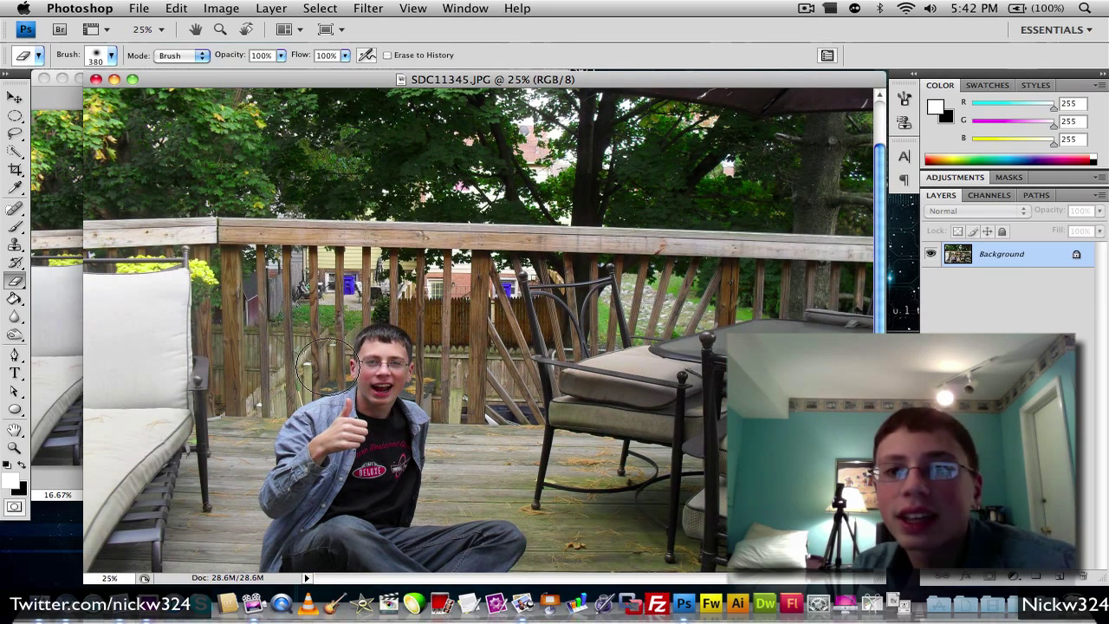
left_click(12, 355)
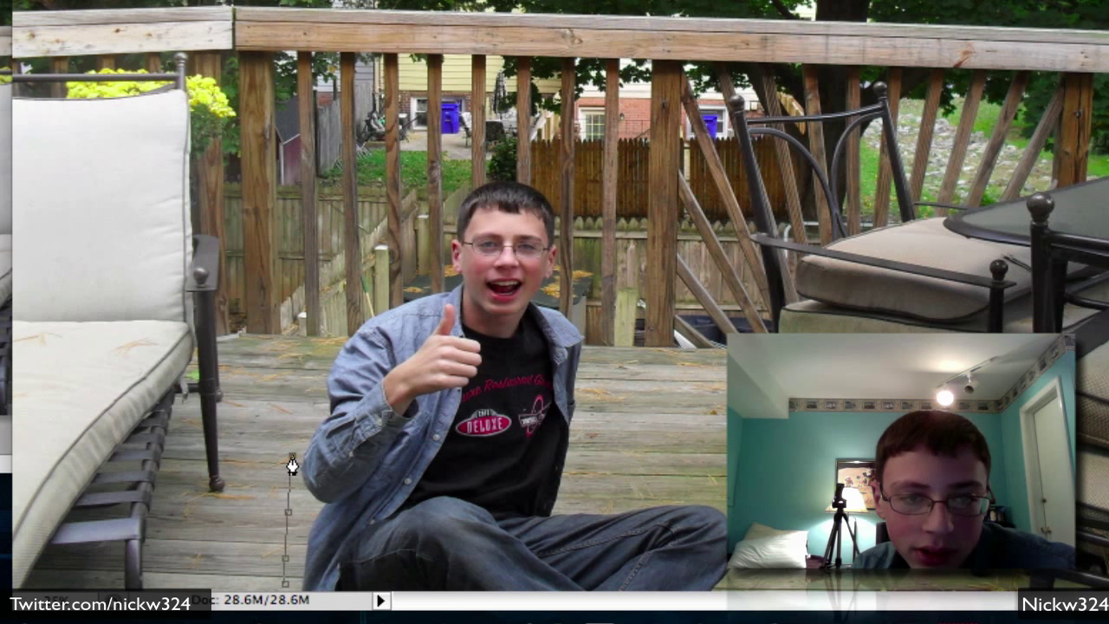
left_click(356, 274)
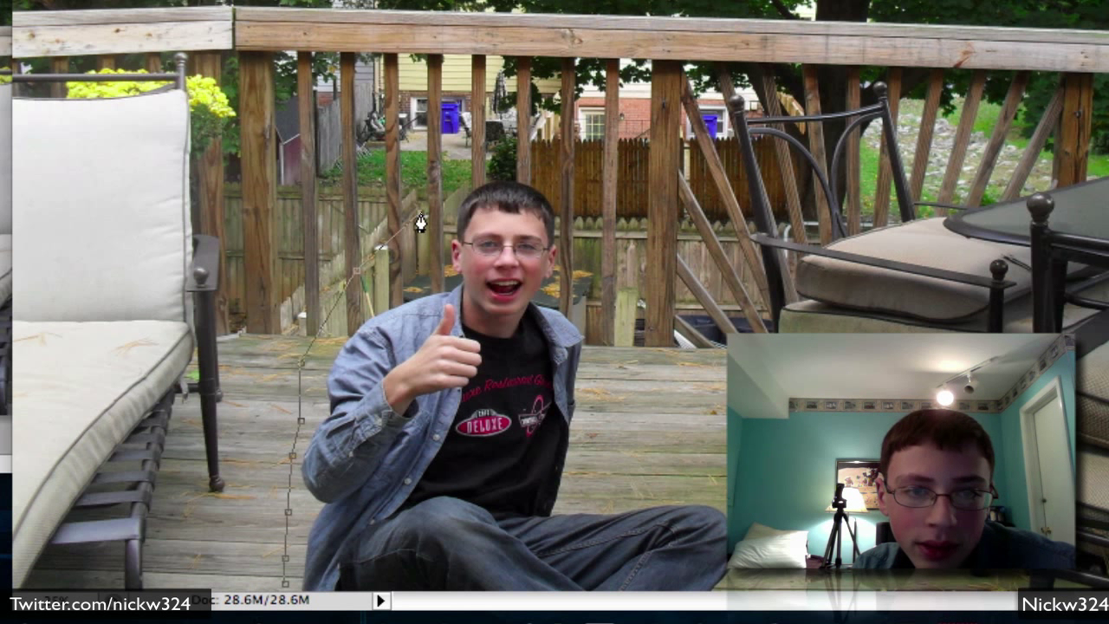
left_click(541, 153)
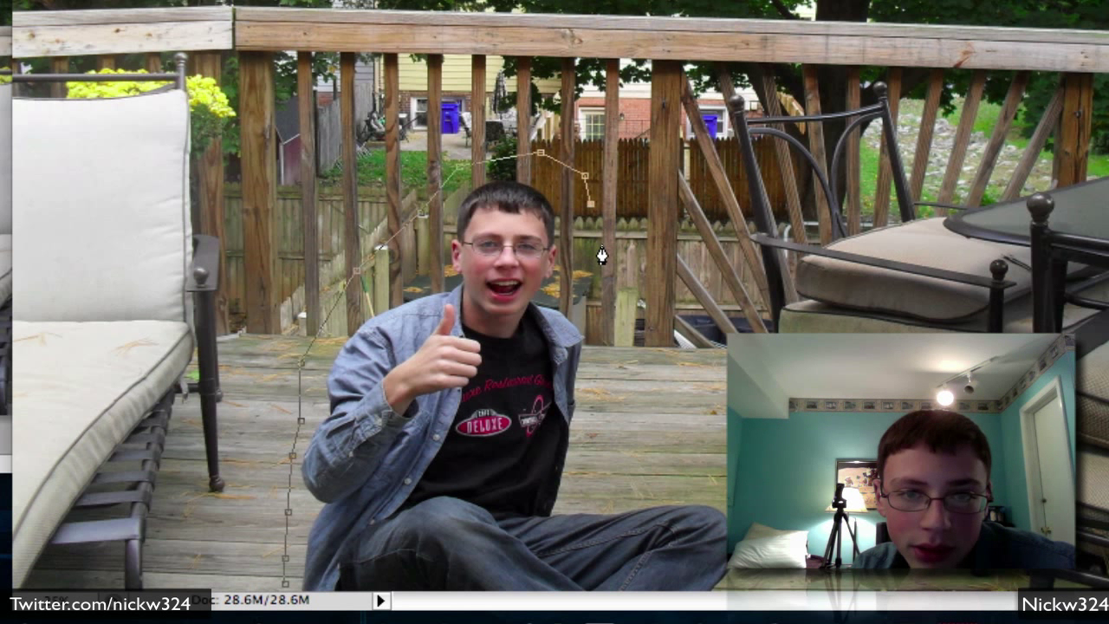
left_click(598, 394)
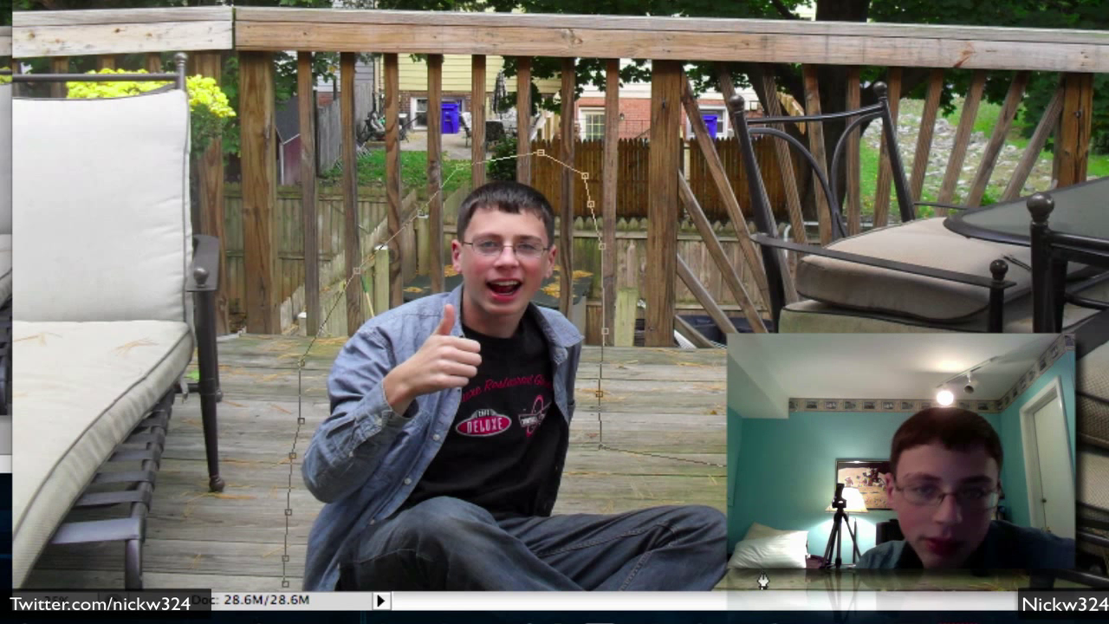
key("super+minus")
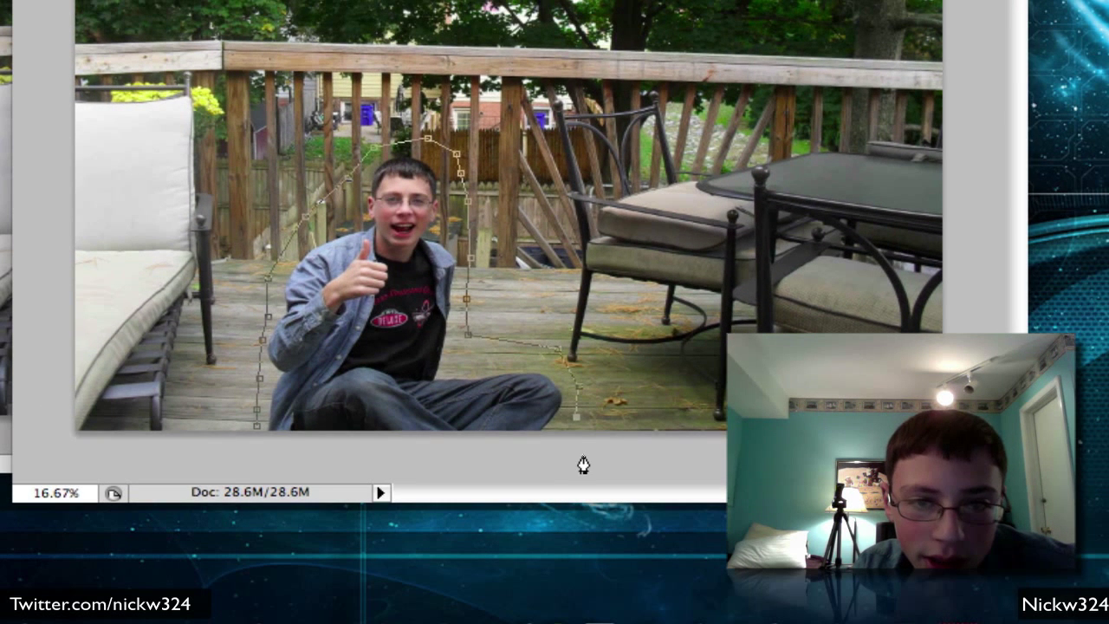
left_click(444, 452)
left_click(375, 453)
left_click(301, 452)
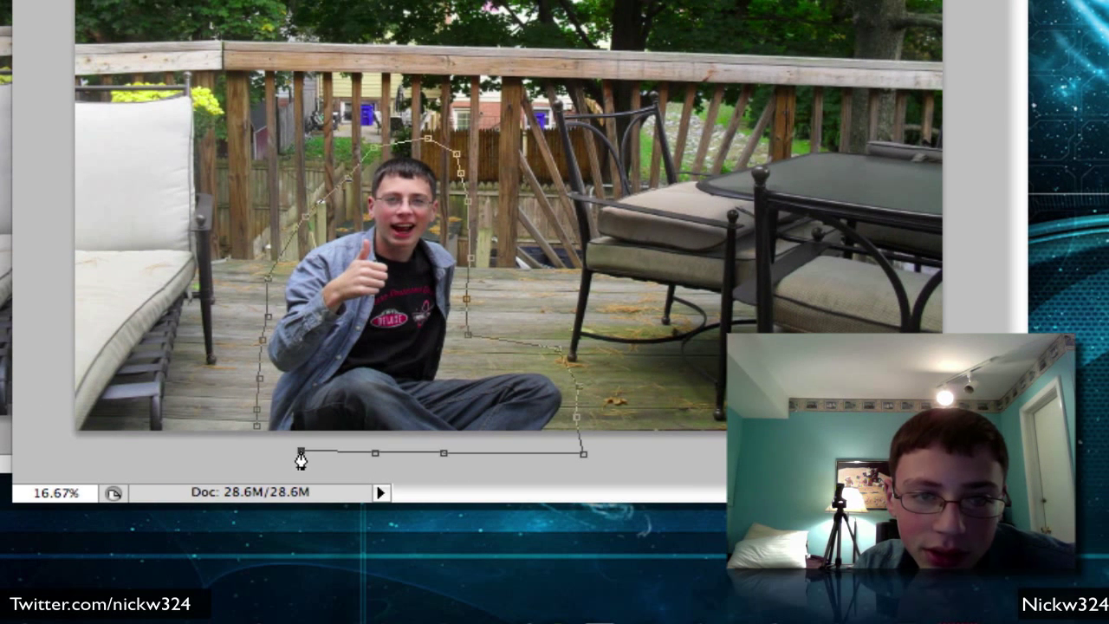
left_click(257, 432)
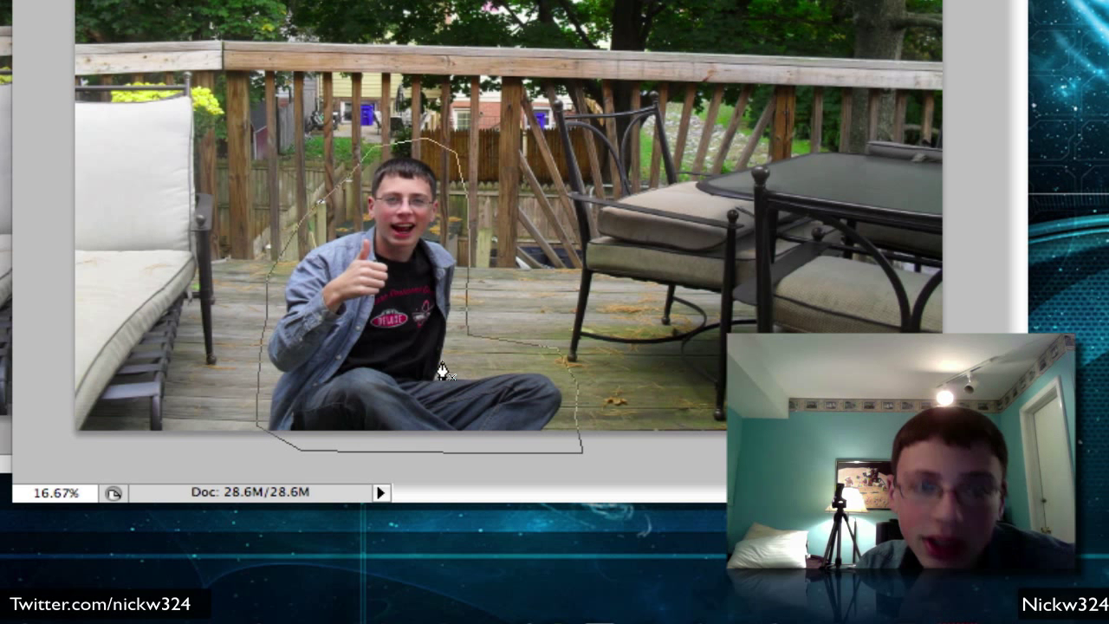
Convert the path around the seated person into a new anti-aliased selection with a feather radius of 0 pixels
right_click(362, 271)
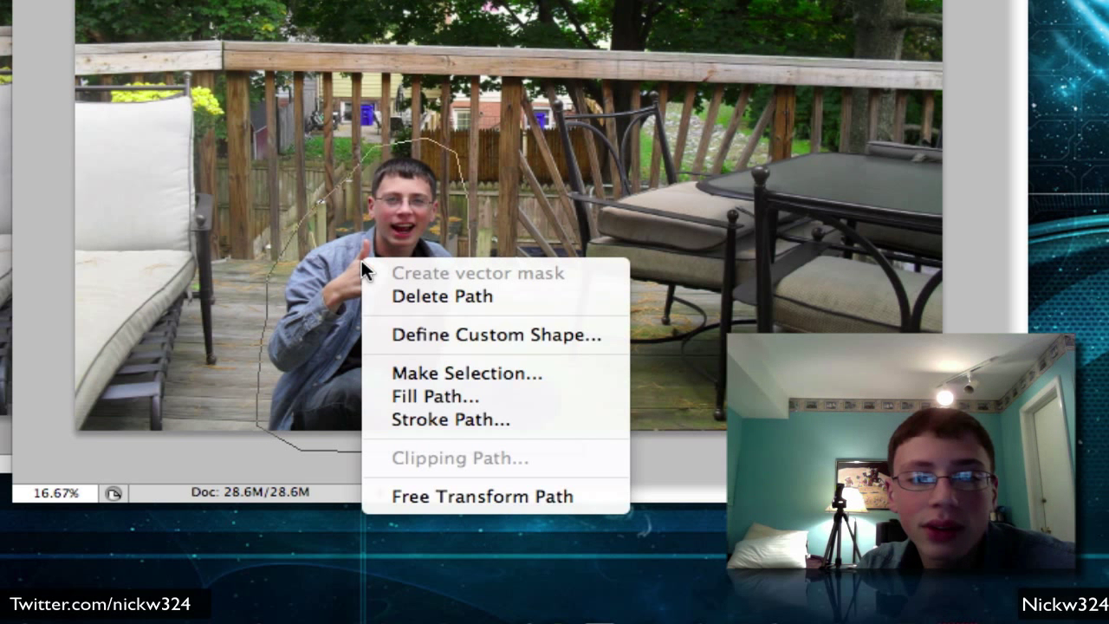
left_click(428, 378)
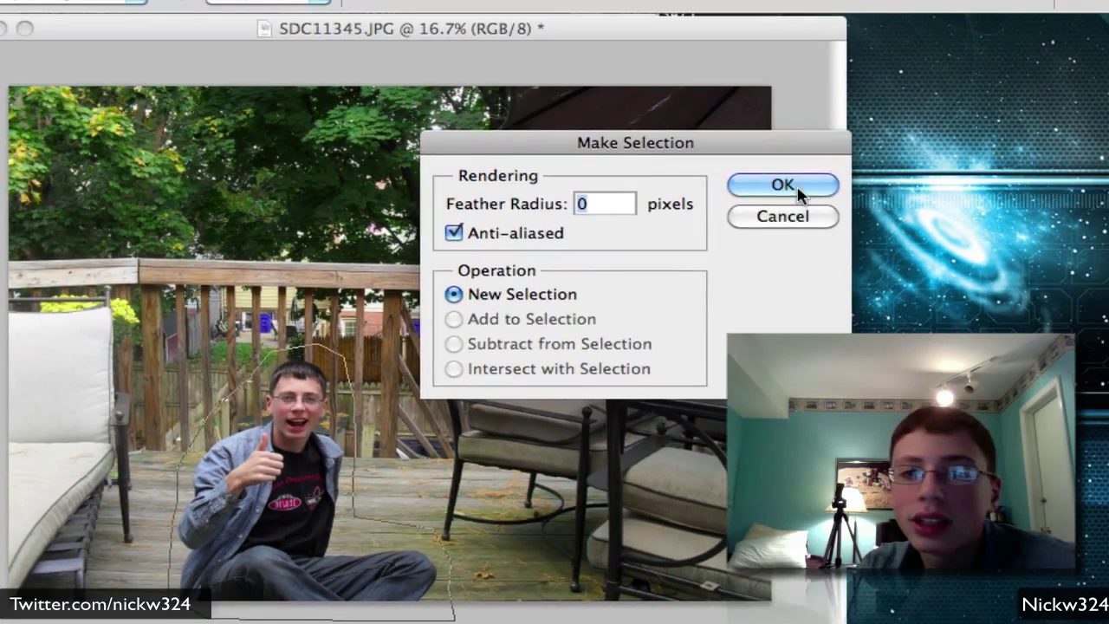
left_click(799, 193)
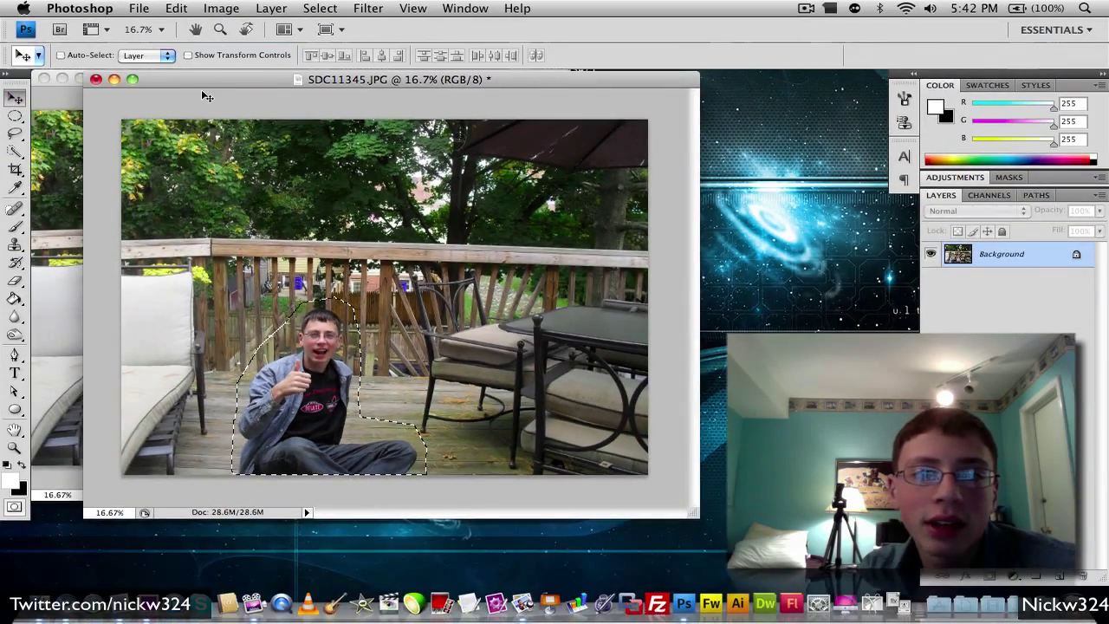
Move a copy of the selected seated person into SDC11344.JPG as a new layer and close SDC11345.JPG
left_click_drag(205, 80, 473, 222)
left_click_drag(555, 503, 290, 280)
left_click(629, 264)
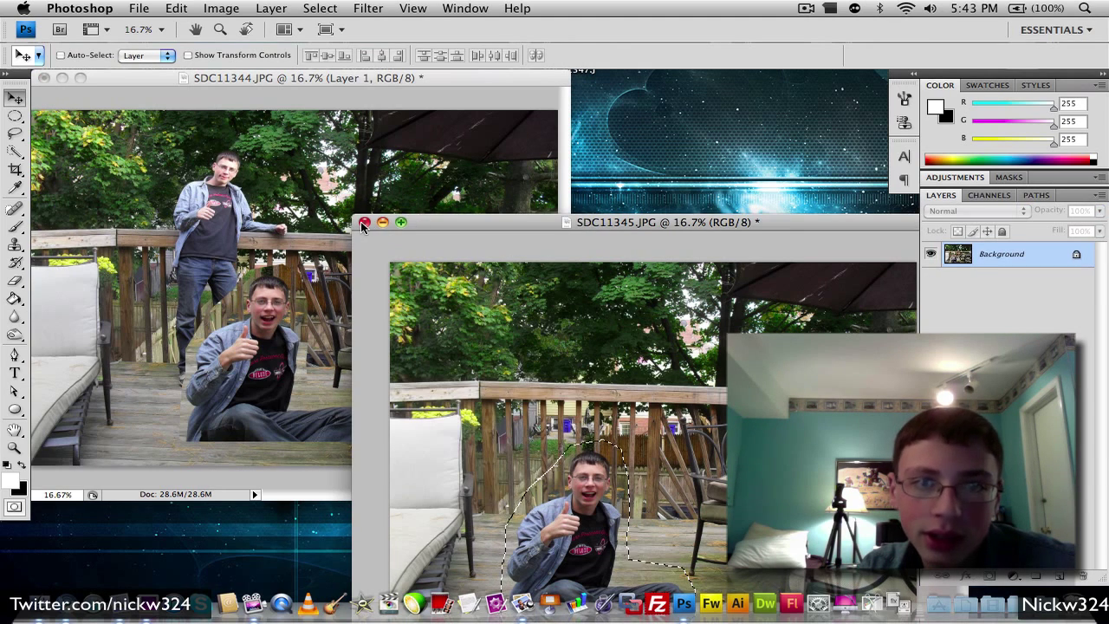
key("super+w")
left_click(444, 202)
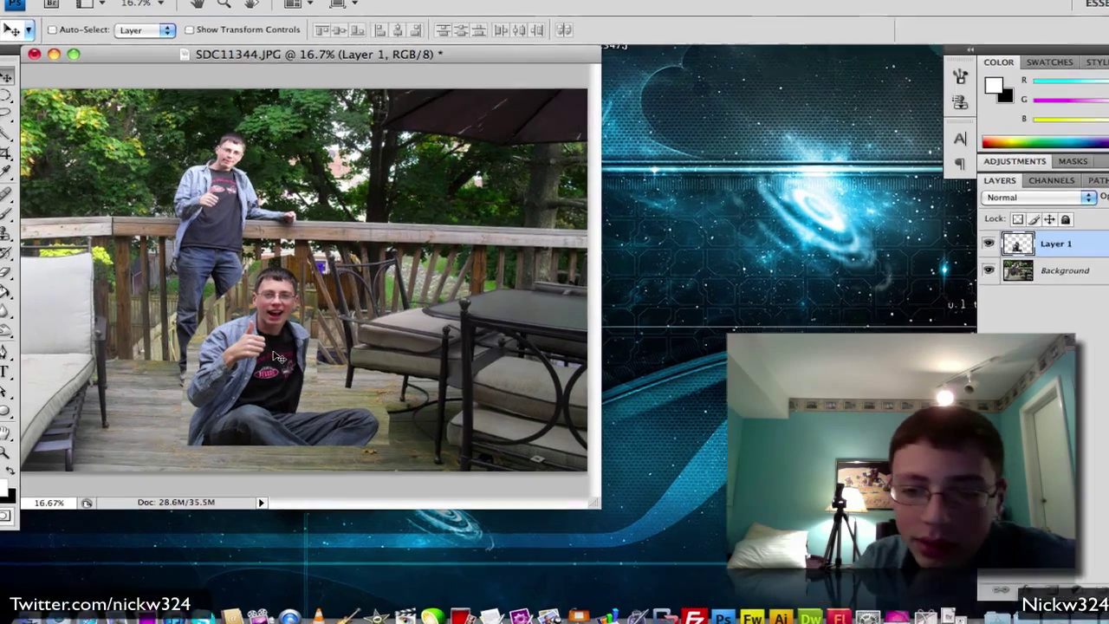
Reposition the seated cutout to line up with the deck and fence, and erase the surplus deck around it with the Eraser
key("super+equal")
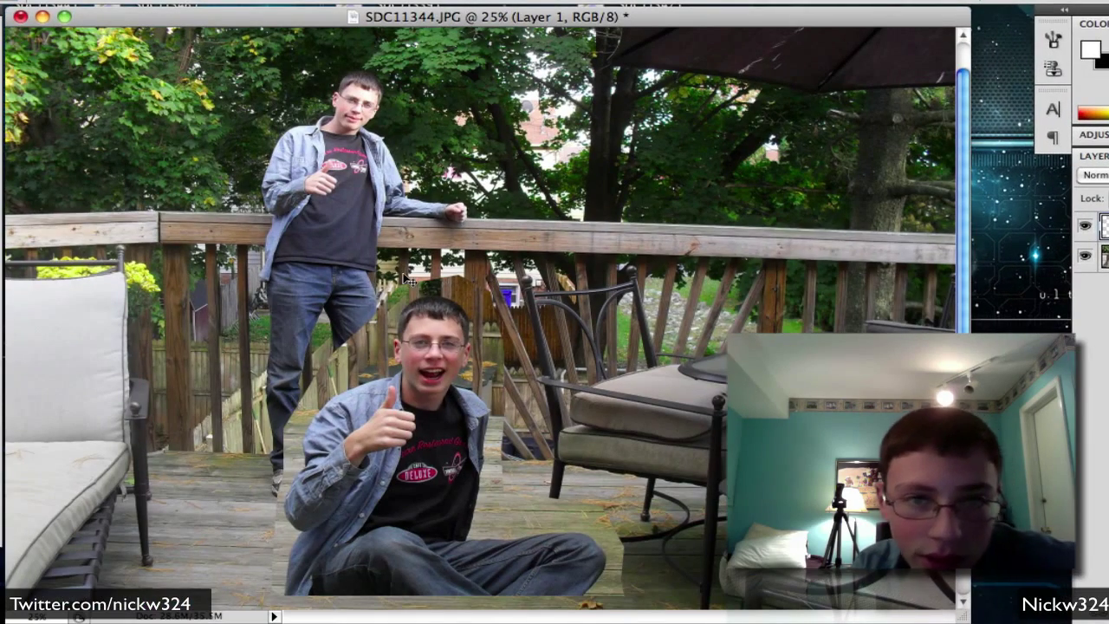
left_click_drag(428, 402, 388, 447)
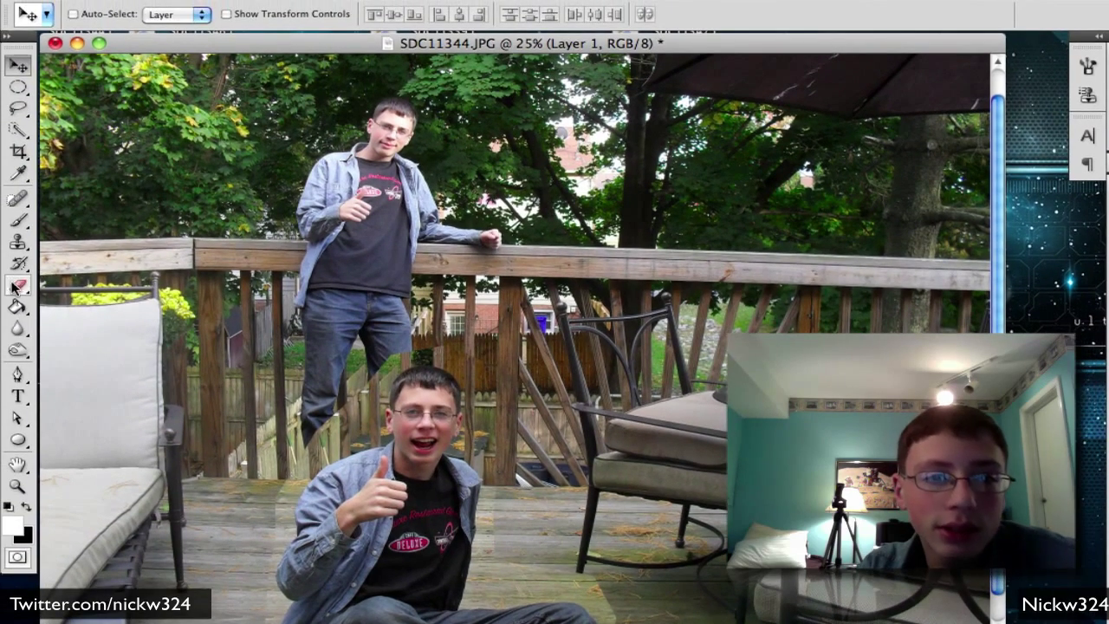
left_click(17, 284)
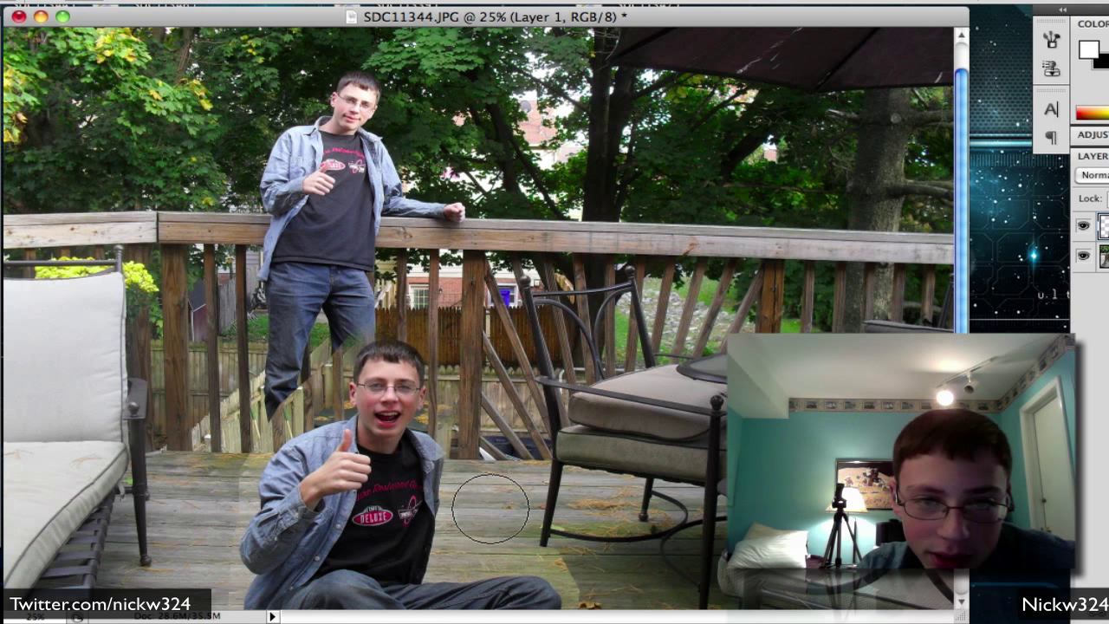
mouse_move(490, 507)
left_mouse_down()
mouse_move(481, 533)
mouse_move(543, 536)
mouse_move(607, 579)
left_mouse_up()
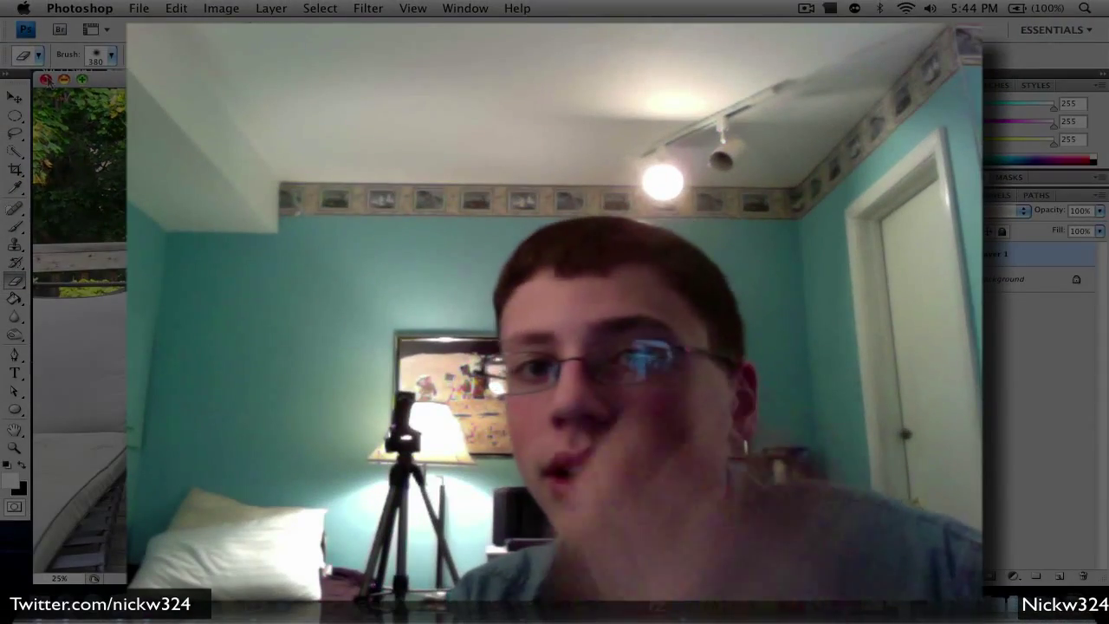
Hide Photoshop to return to the Finder desktop
key("super+h")
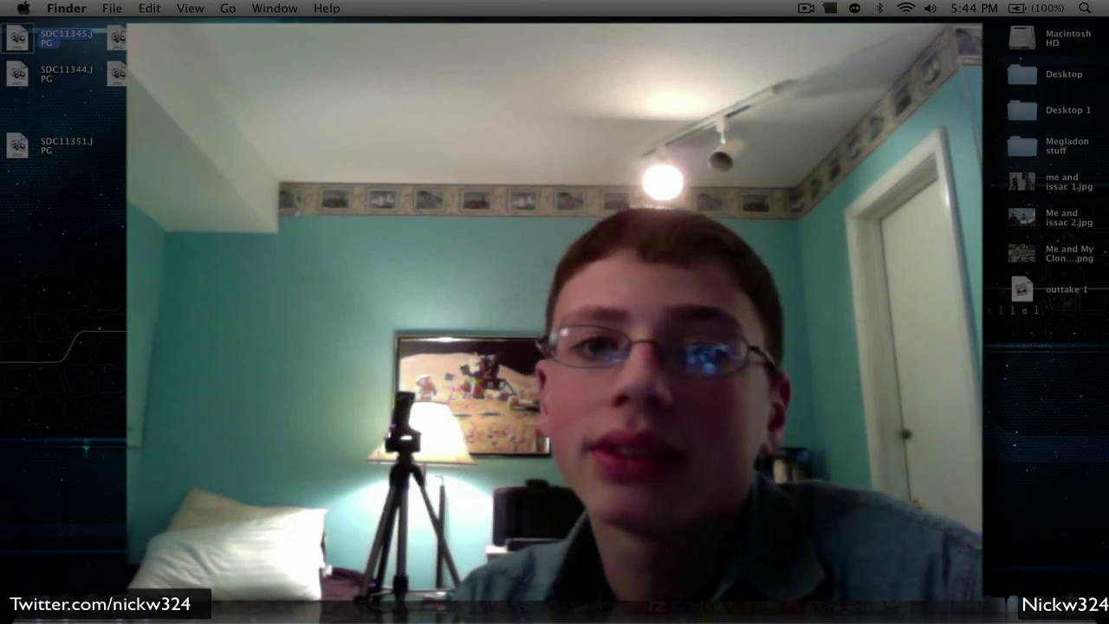